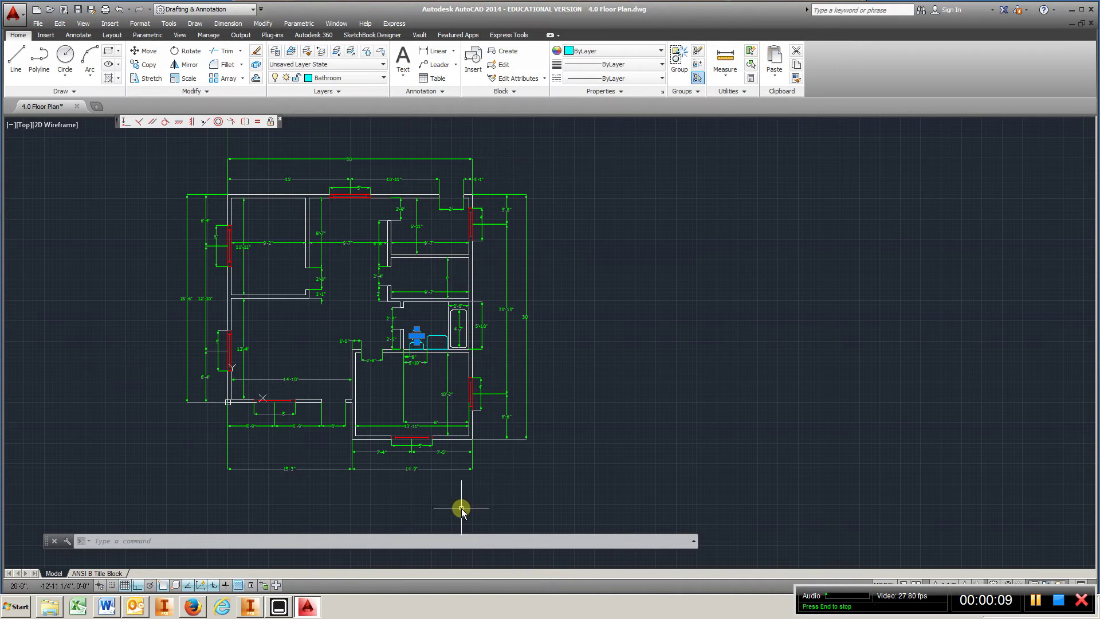
# - Zoom out and pan right to show all four floor-plan copies side by side
pyautogui.scroll(-3, 37, 344)
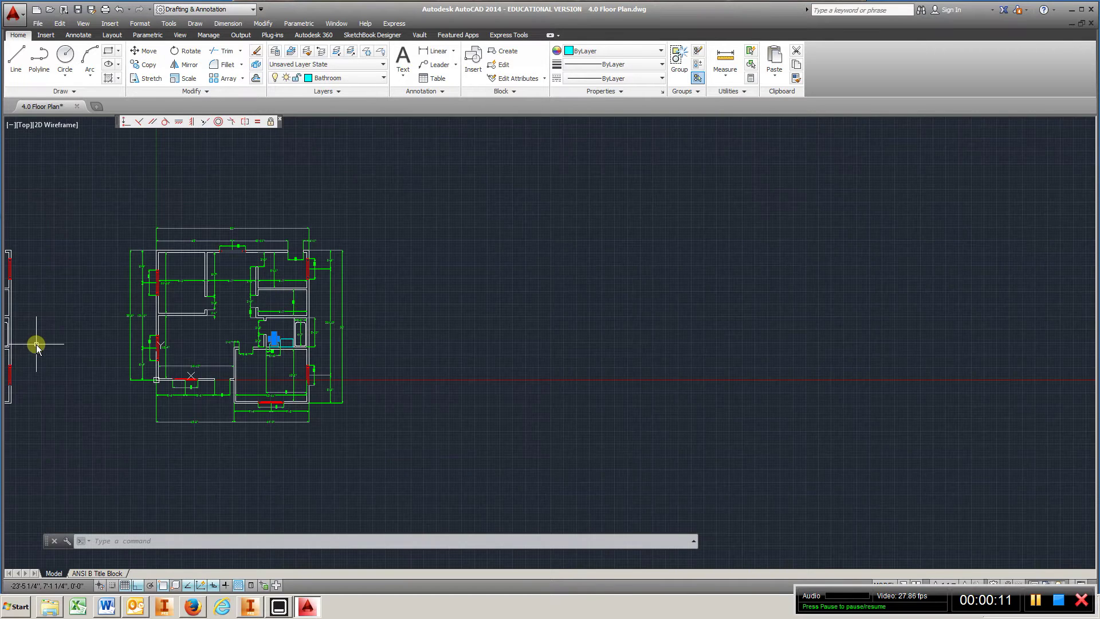
pyautogui.moveTo(86, 356); pyautogui.dragTo(800, 317, button='middle')
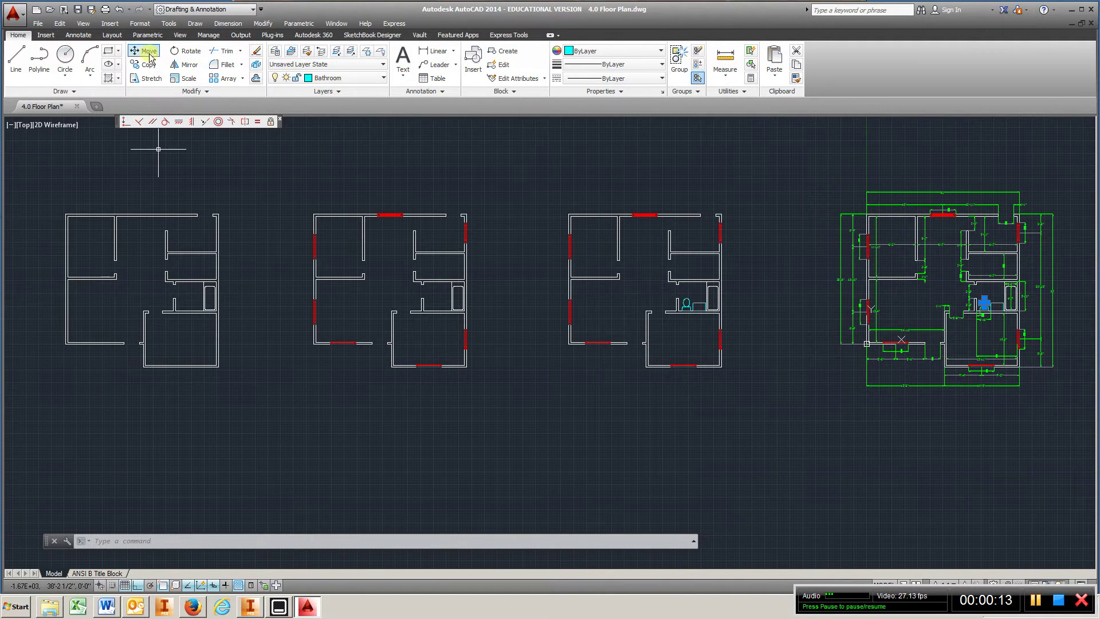
# - Set the Default - Fraction (ANSI) dimension style's arrow size to 4" after reviewing its units and text
pyautogui.click(140, 23)
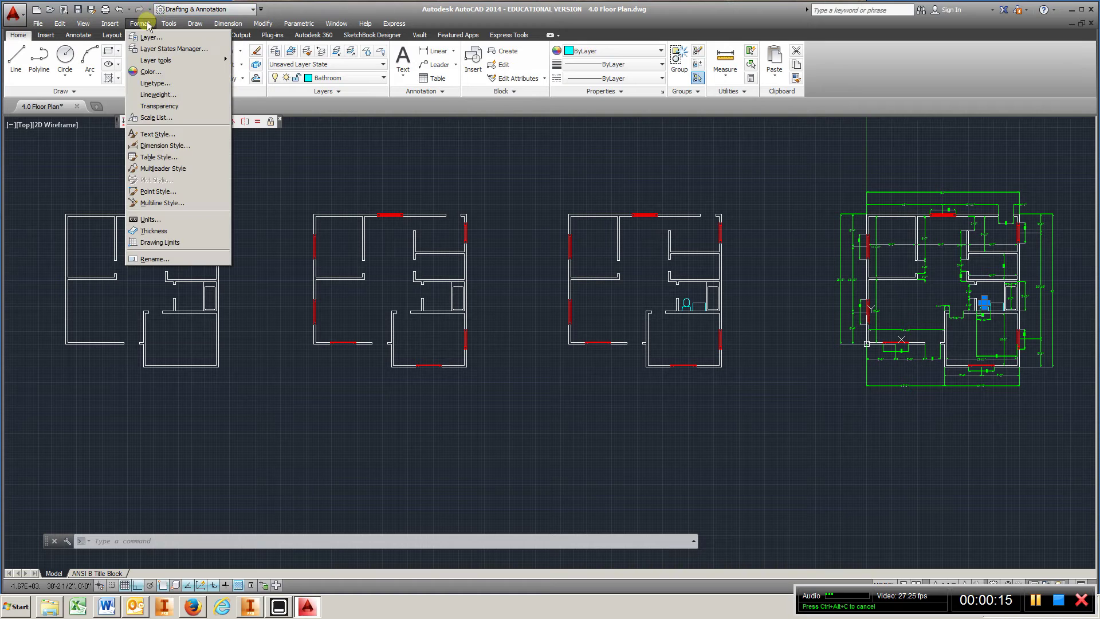
pyautogui.click(164, 147)
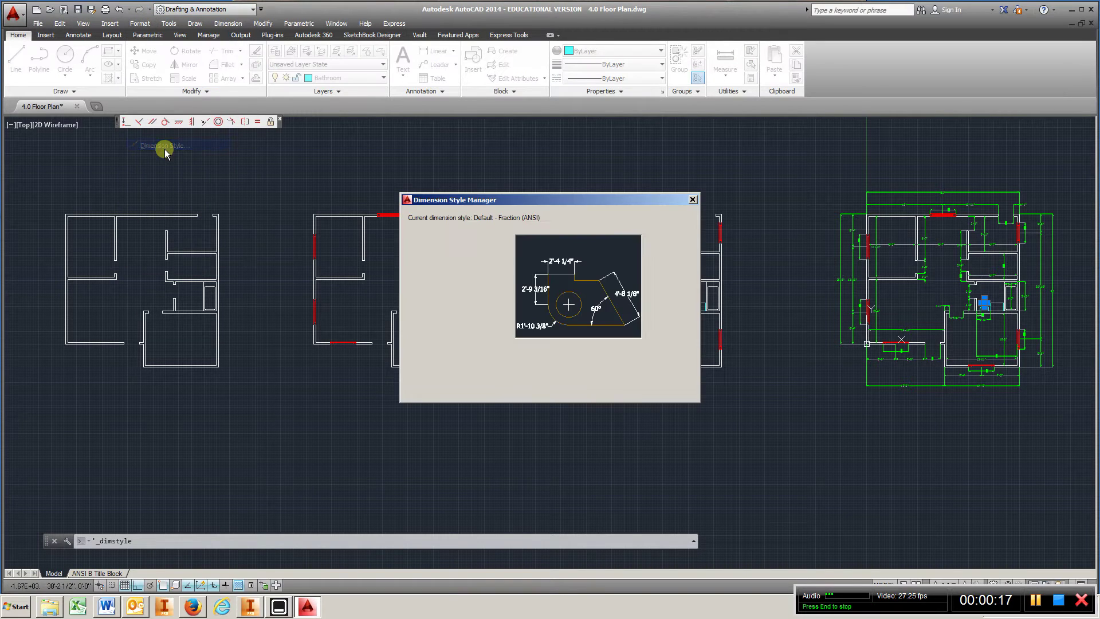
pyautogui.click(673, 273)
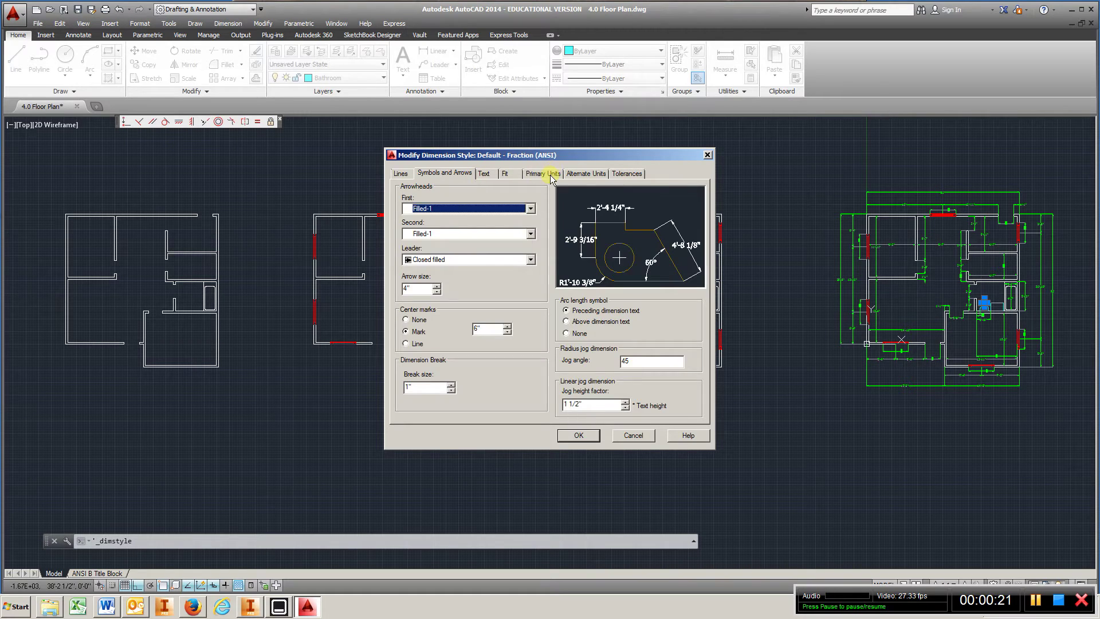
pyautogui.click(550, 175)
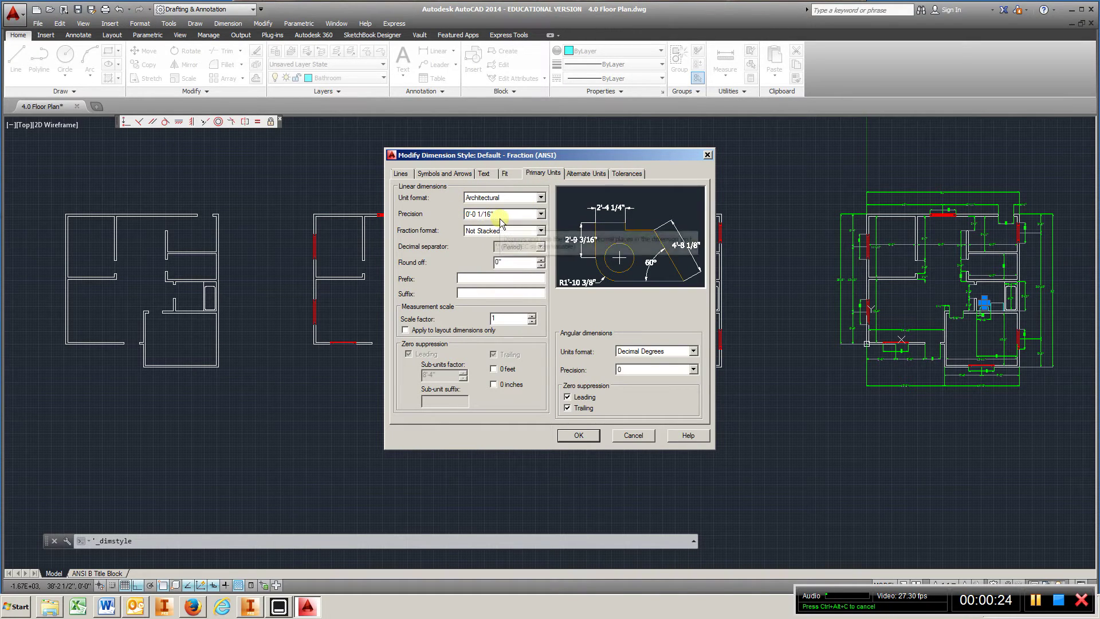
pyautogui.click(484, 174)
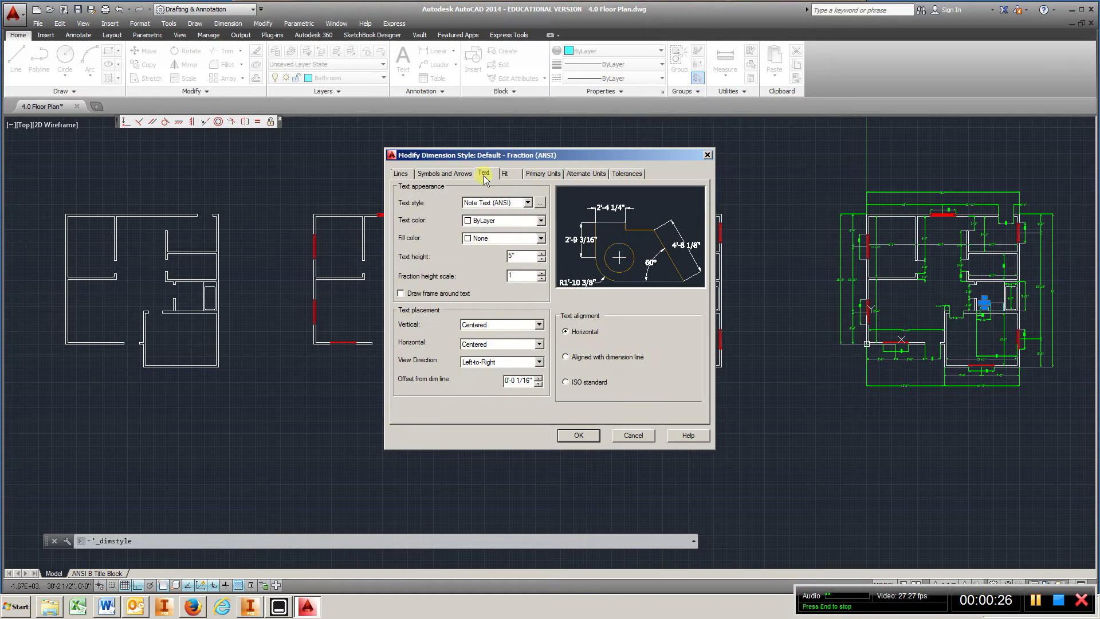
pyautogui.click(451, 176)
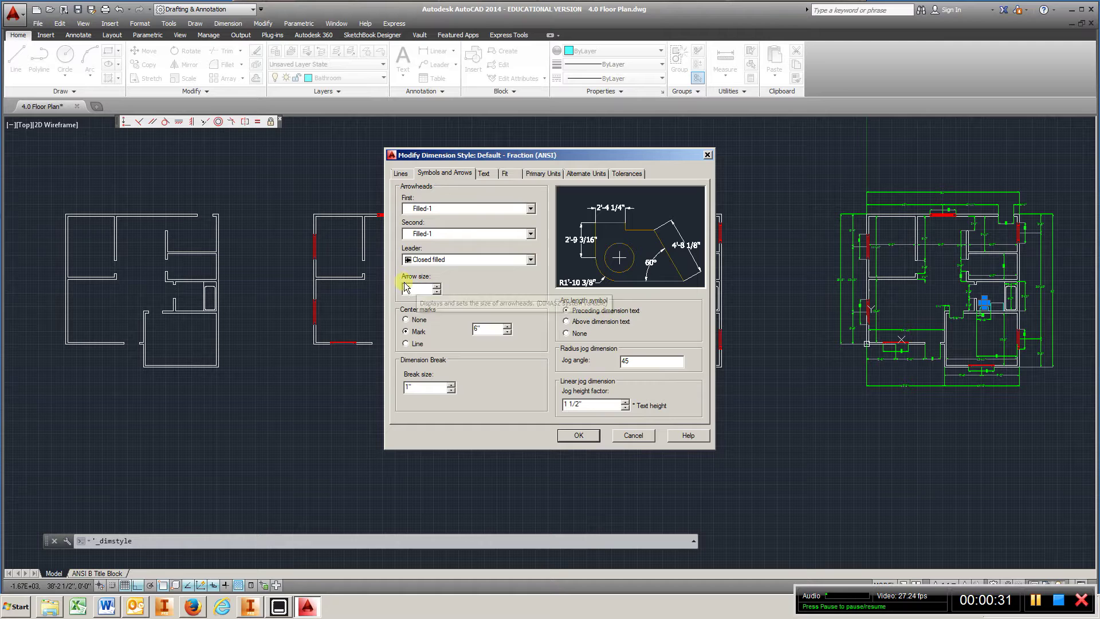
pyautogui.write('4"')
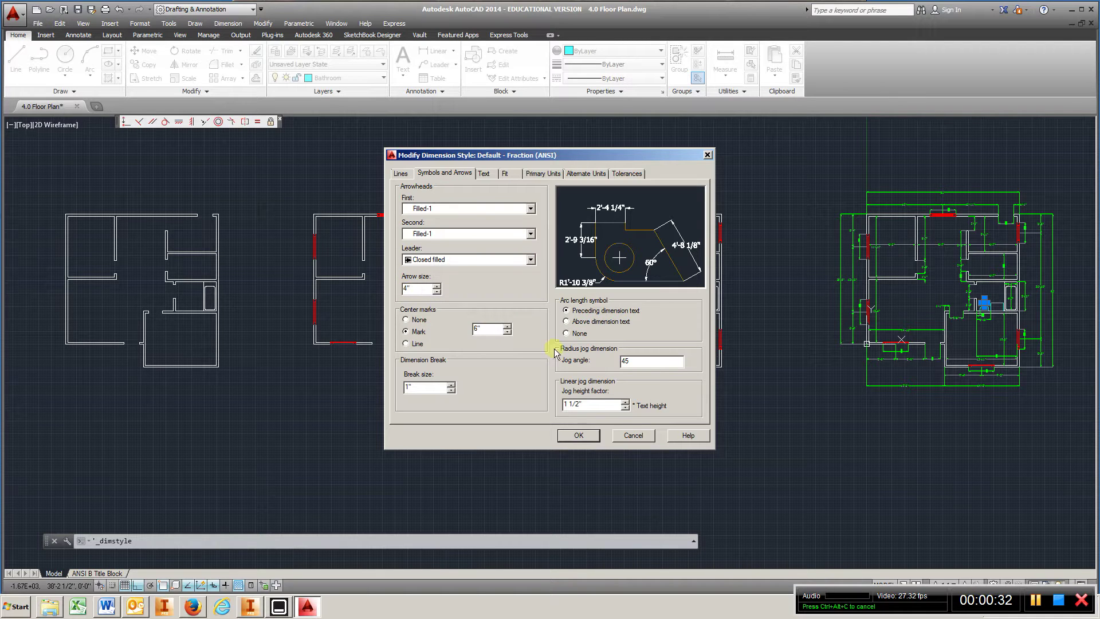
pyautogui.click(589, 434)
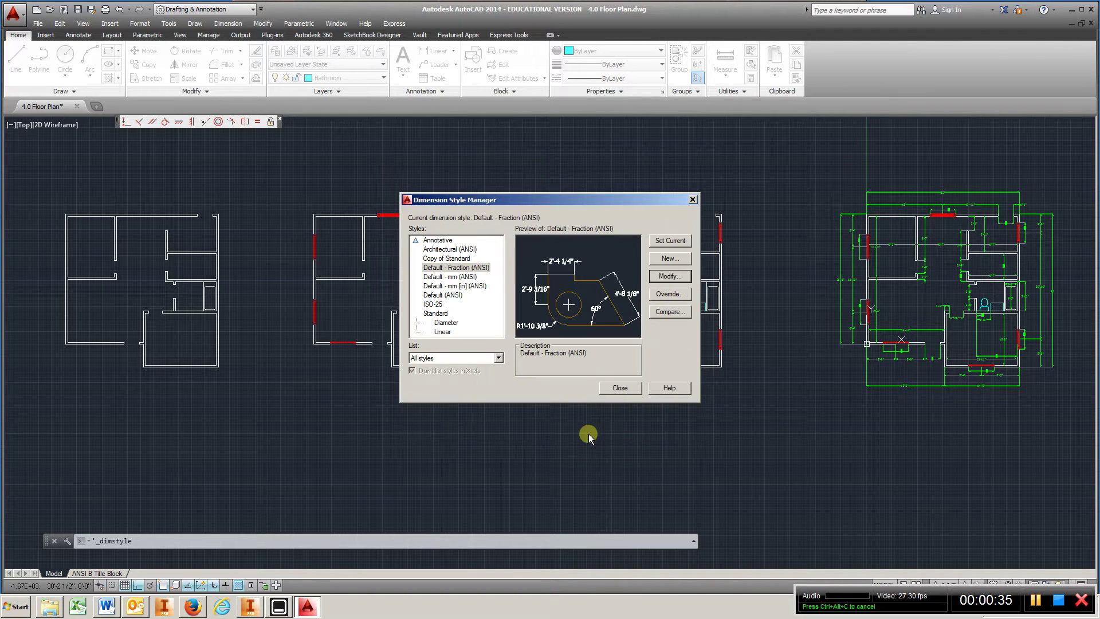
# - Close the Dimension Style Manager and keep drawing units Architectural at 0'-0 1/4" precision
pyautogui.click(616, 389)
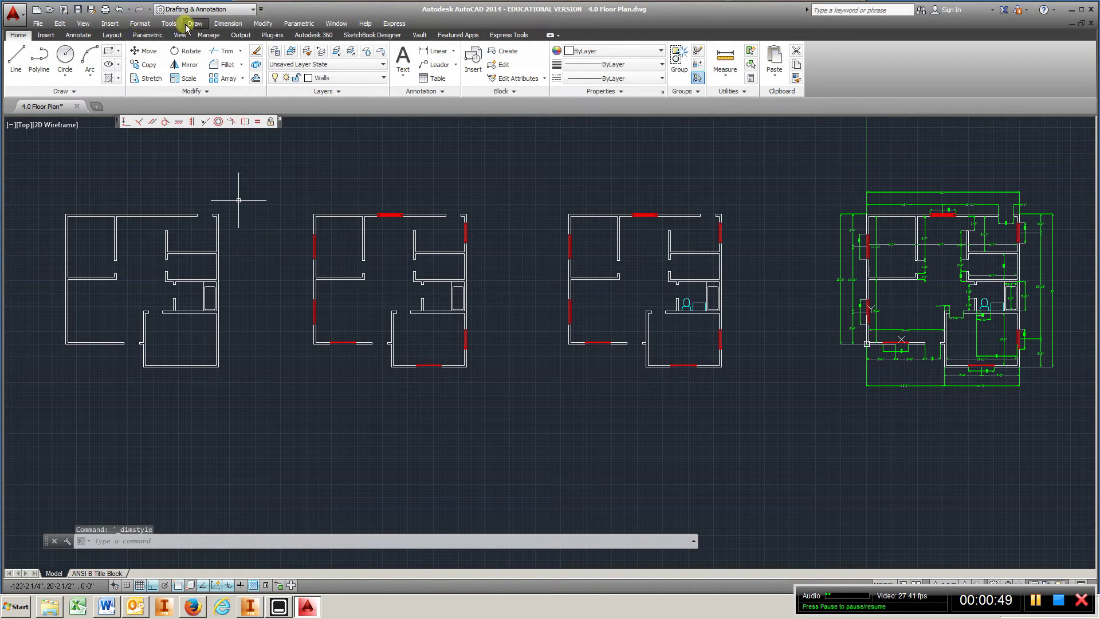
pyautogui.click(14, 14)
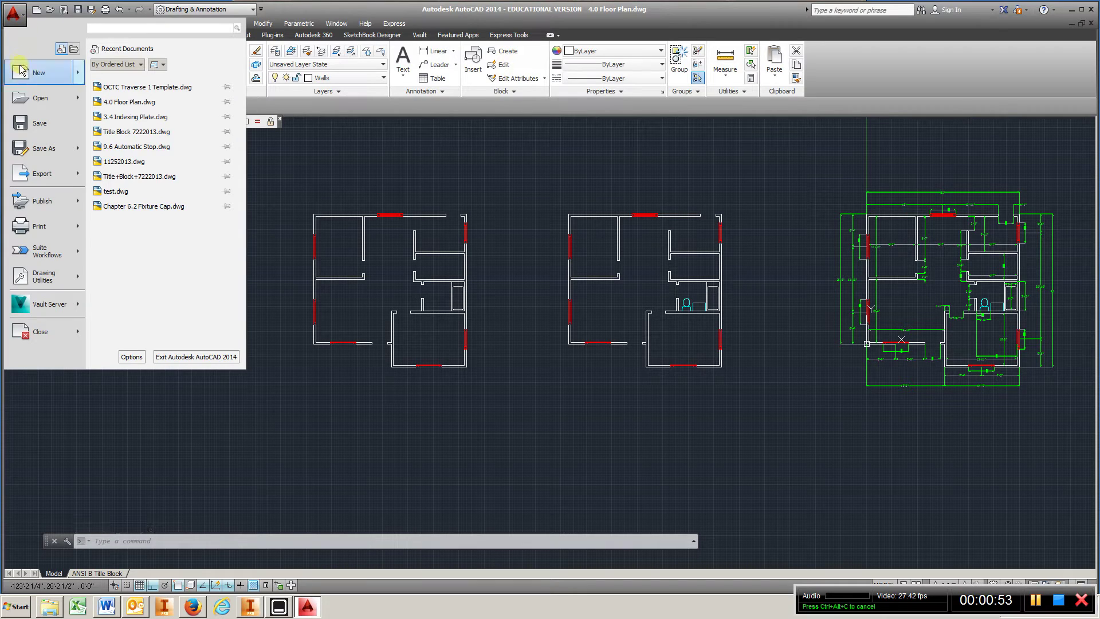
pyautogui.moveTo(49, 281)
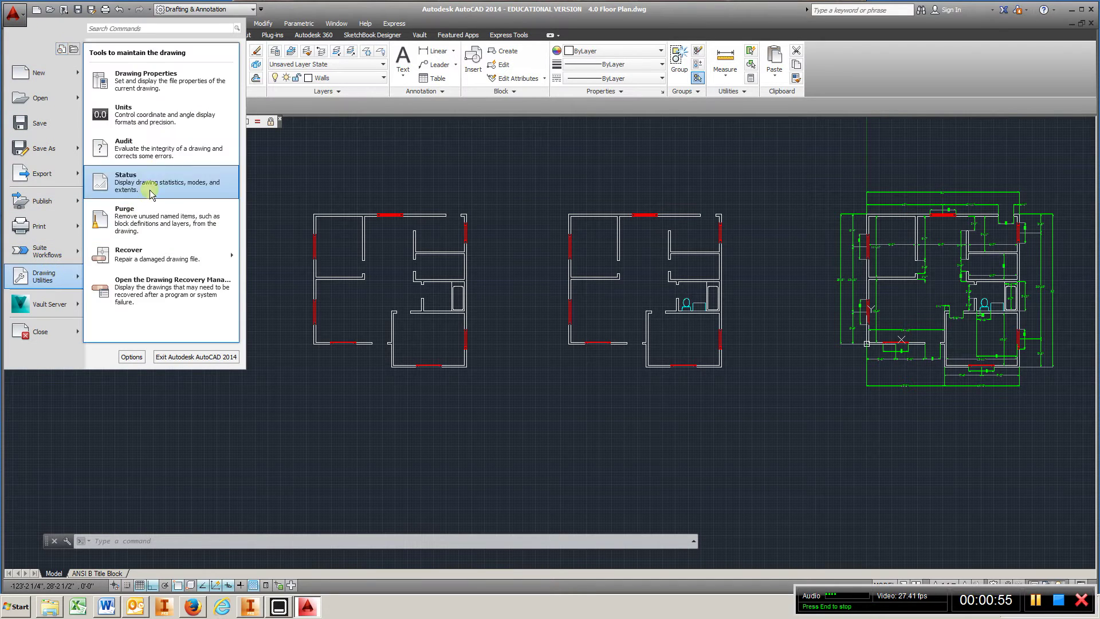
pyautogui.click(176, 107)
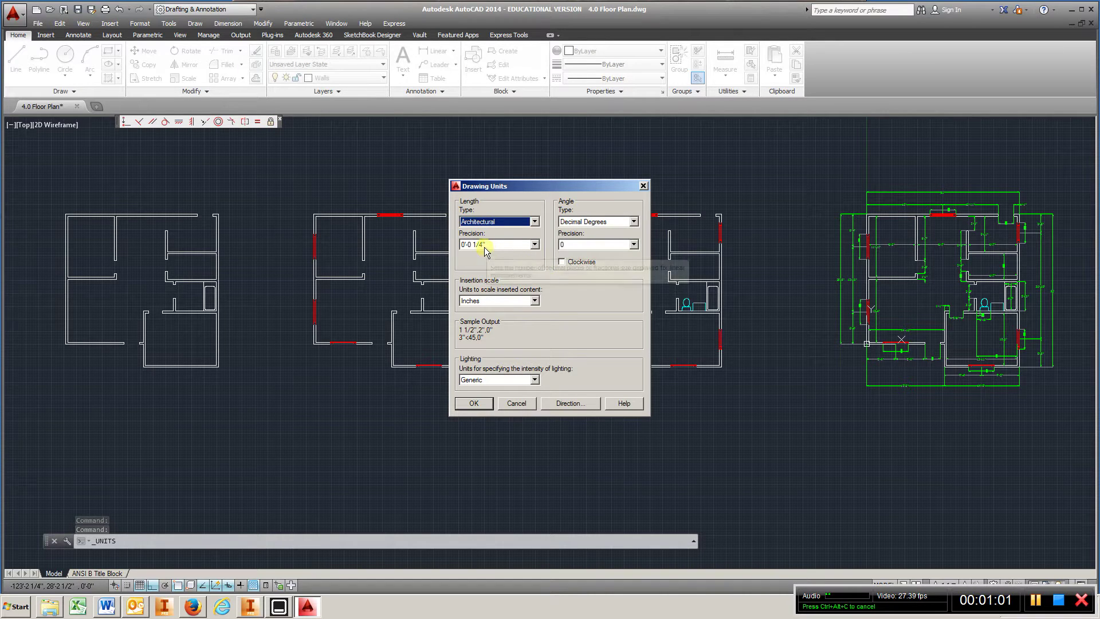
pyautogui.click(478, 403)
# - Draw a 15'-3" line below the room outline
pyautogui.moveTo(155, 351); pyautogui.dragTo(805, 339, button='middle')
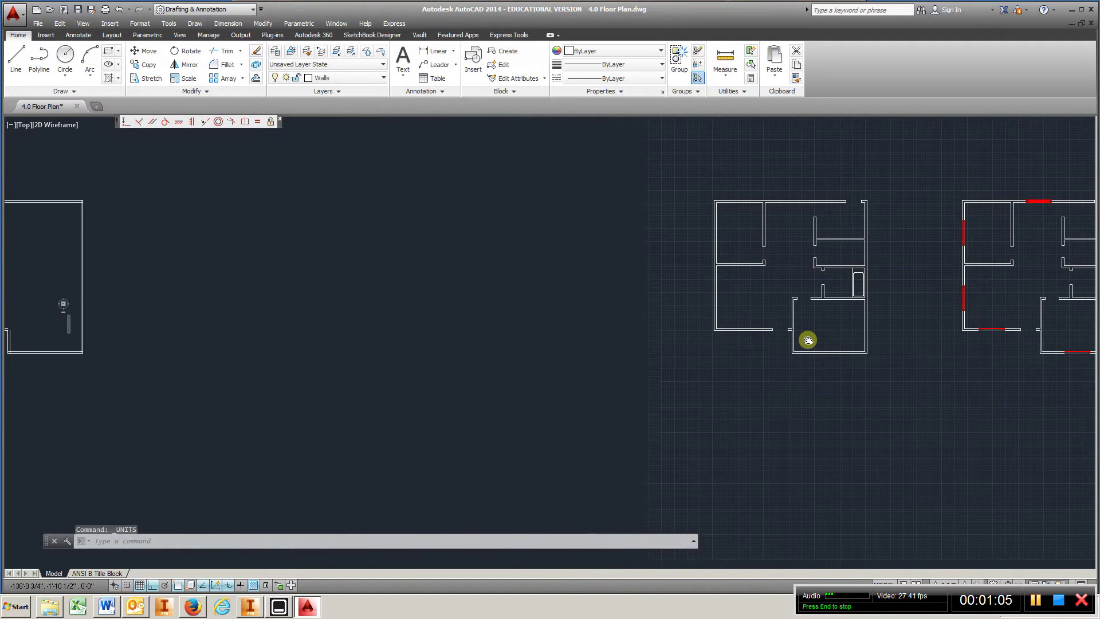
pyautogui.moveTo(530, 383); pyautogui.dragTo(1055, 356, button='middle')
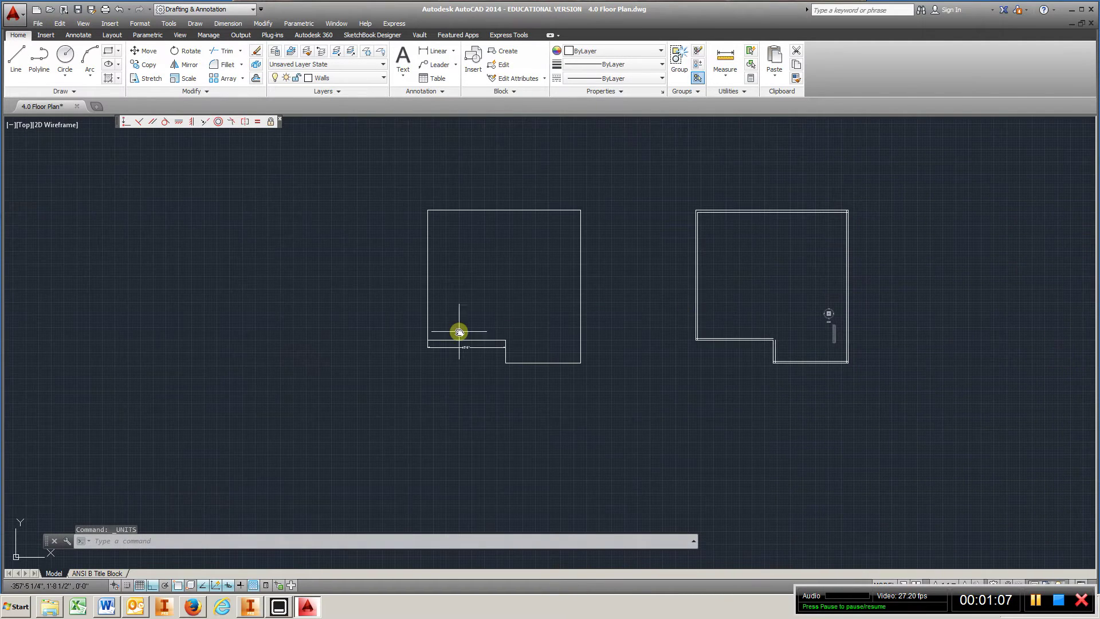
pyautogui.scroll(6, 459, 326)
pyautogui.scroll(-2, 459, 327)
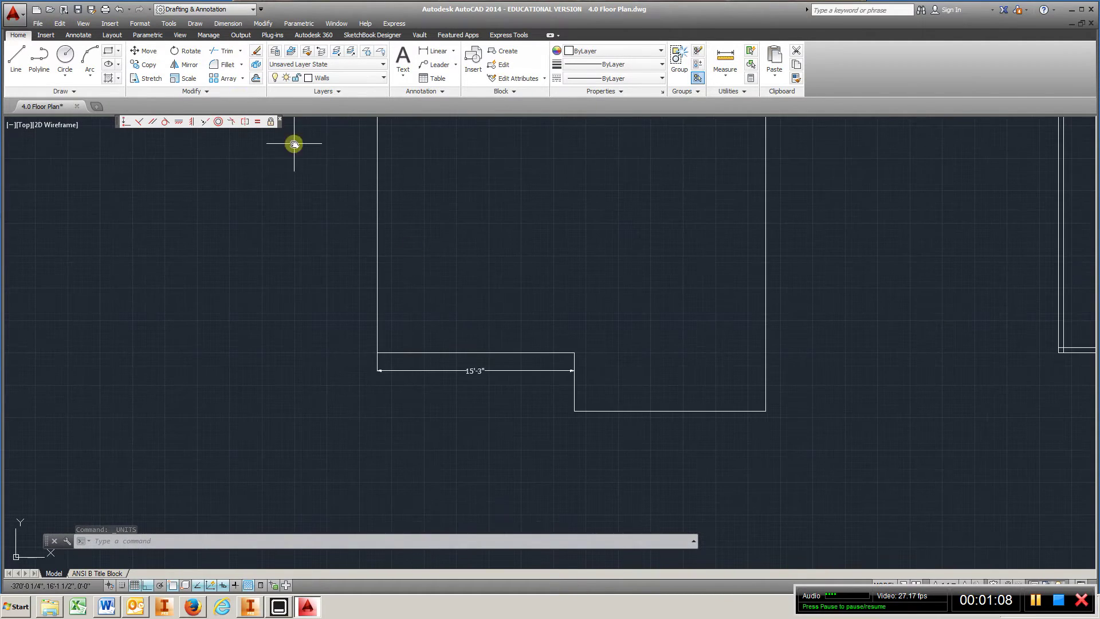
pyautogui.click(16, 57)
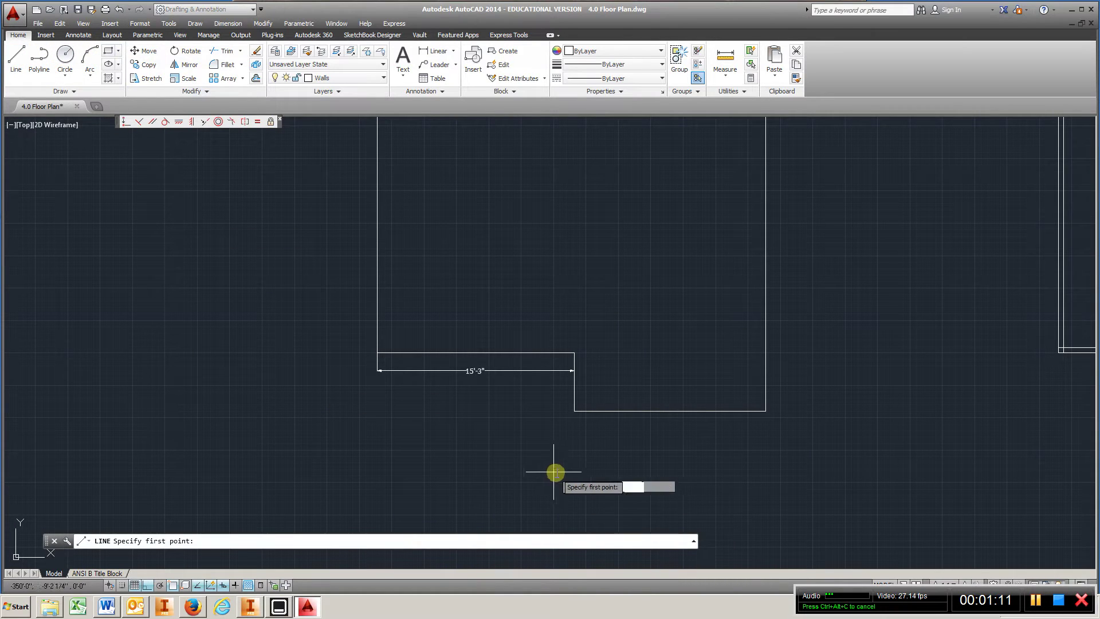
pyautogui.click(568, 497)
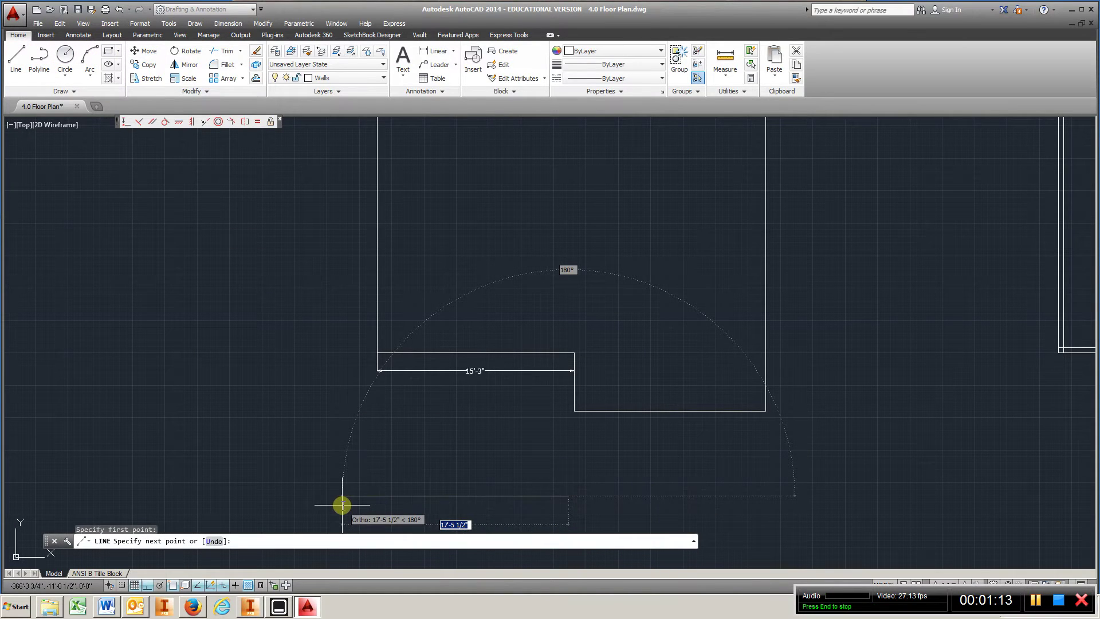
pyautogui.write('15')
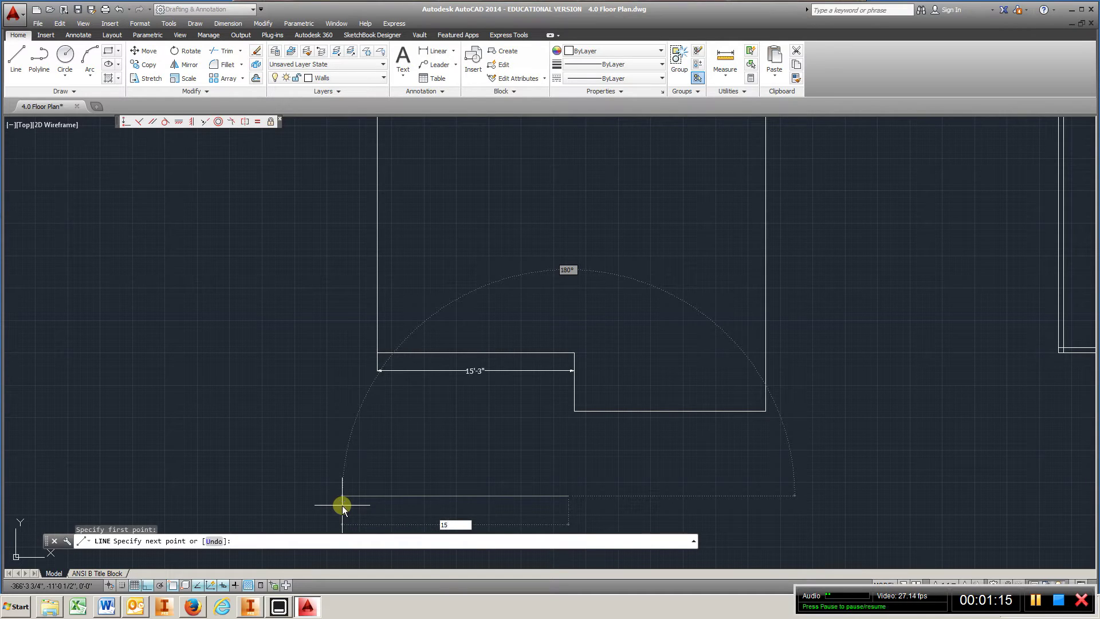
pyautogui.write("'-3")
pyautogui.press('Return')
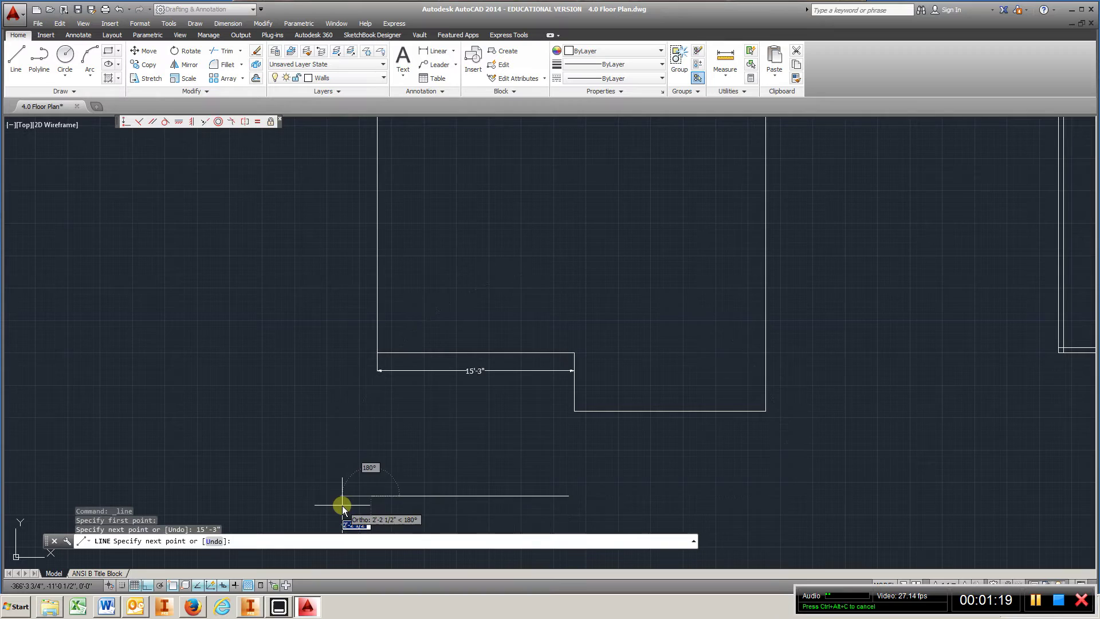
pyautogui.press('Escape')
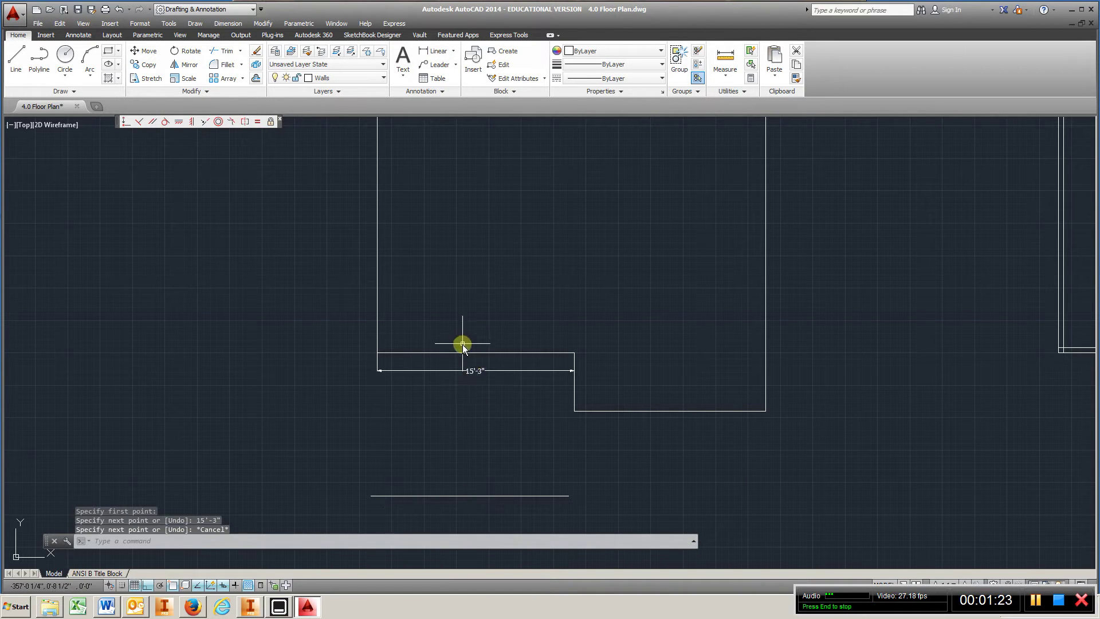
# - Draw a 25'-6" vertical wall line up from the lower line's left end
pyautogui.moveTo(397, 389); pyautogui.dragTo(406, 399, button='middle')
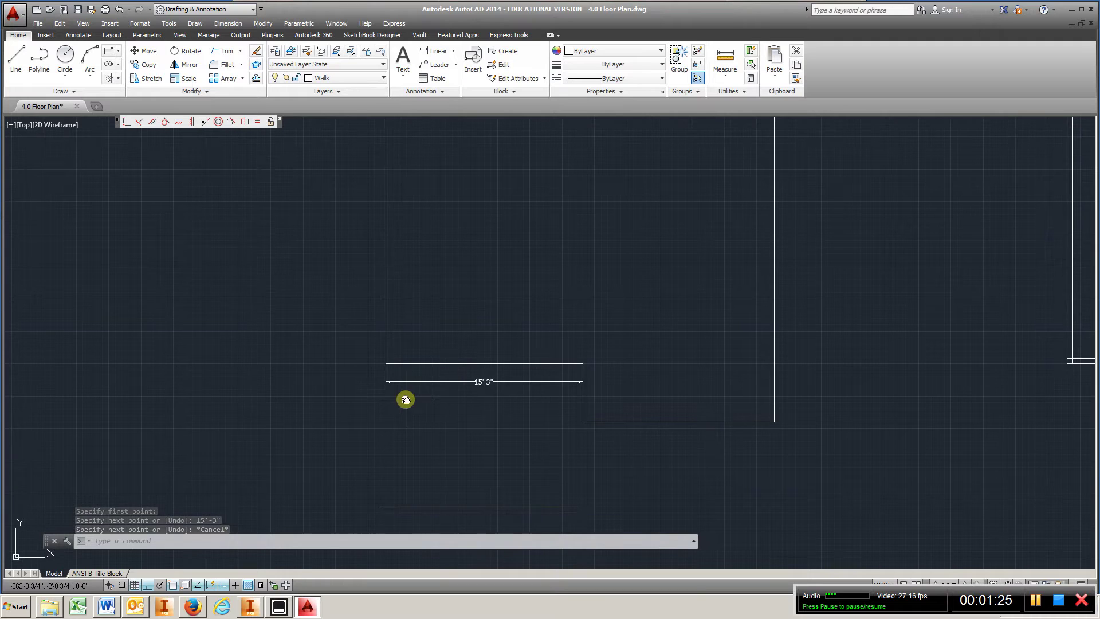
pyautogui.click(13, 55)
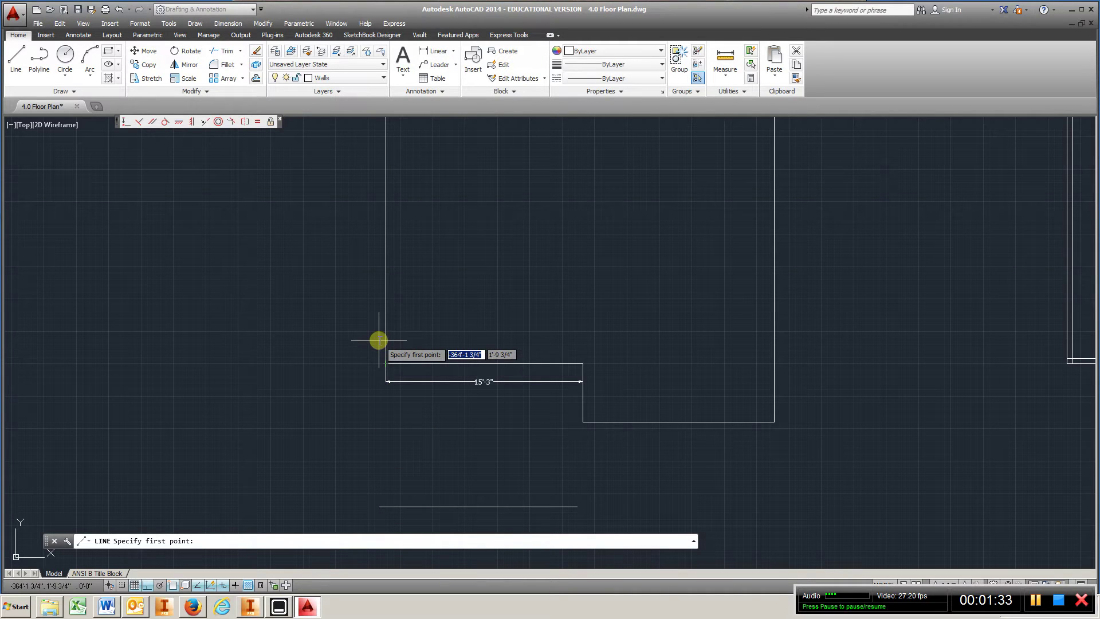
pyautogui.click(376, 505)
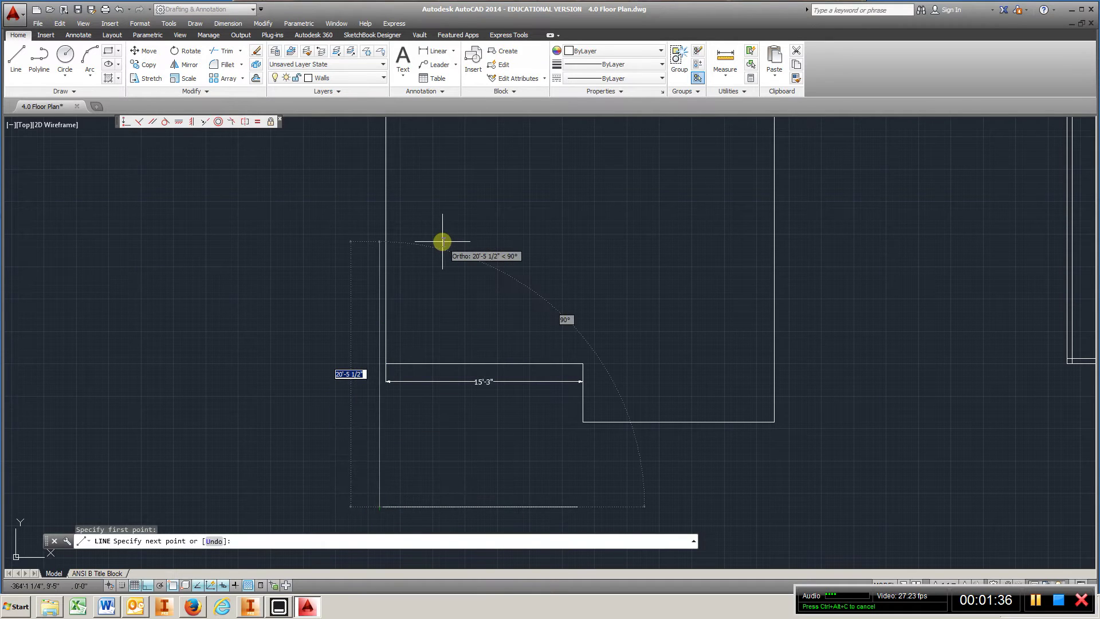
pyautogui.write("25'-6")
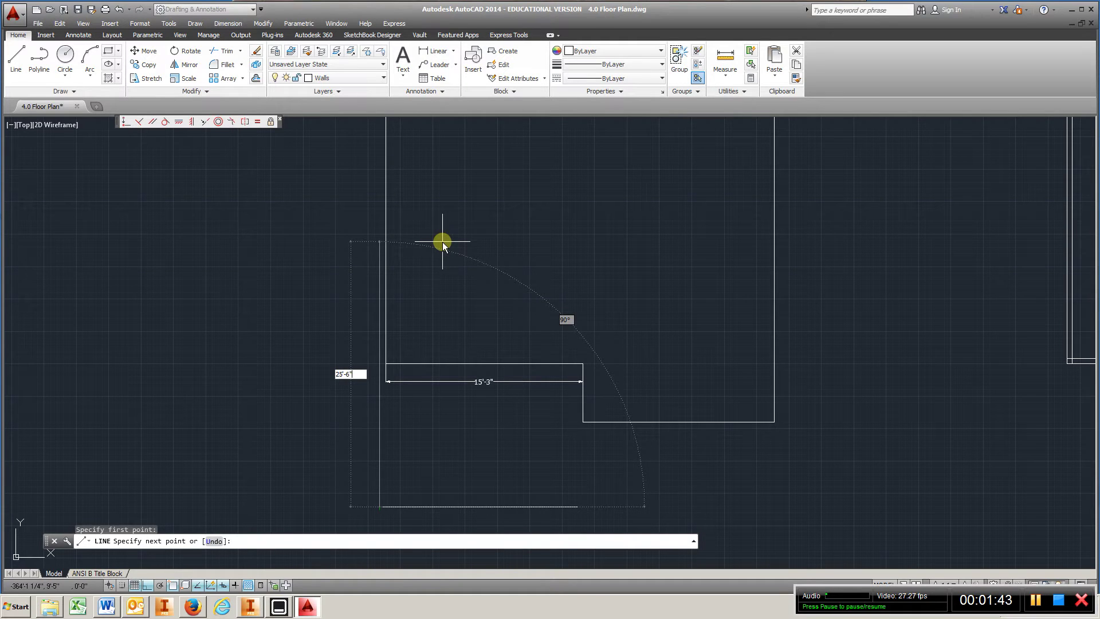
pyautogui.press('Return')
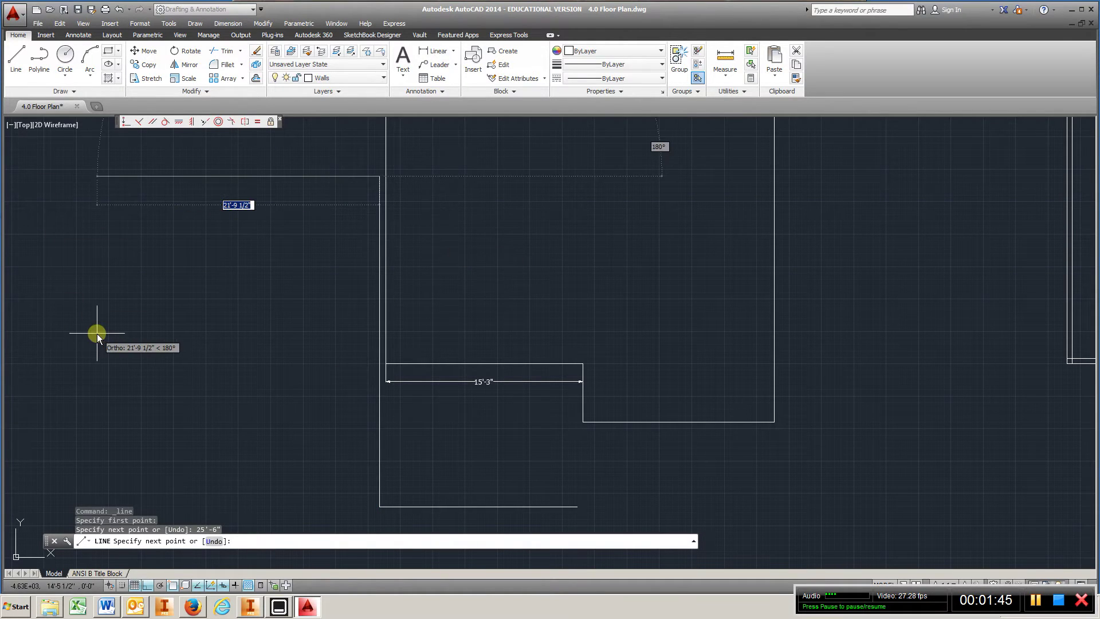
pyautogui.press('Escape')
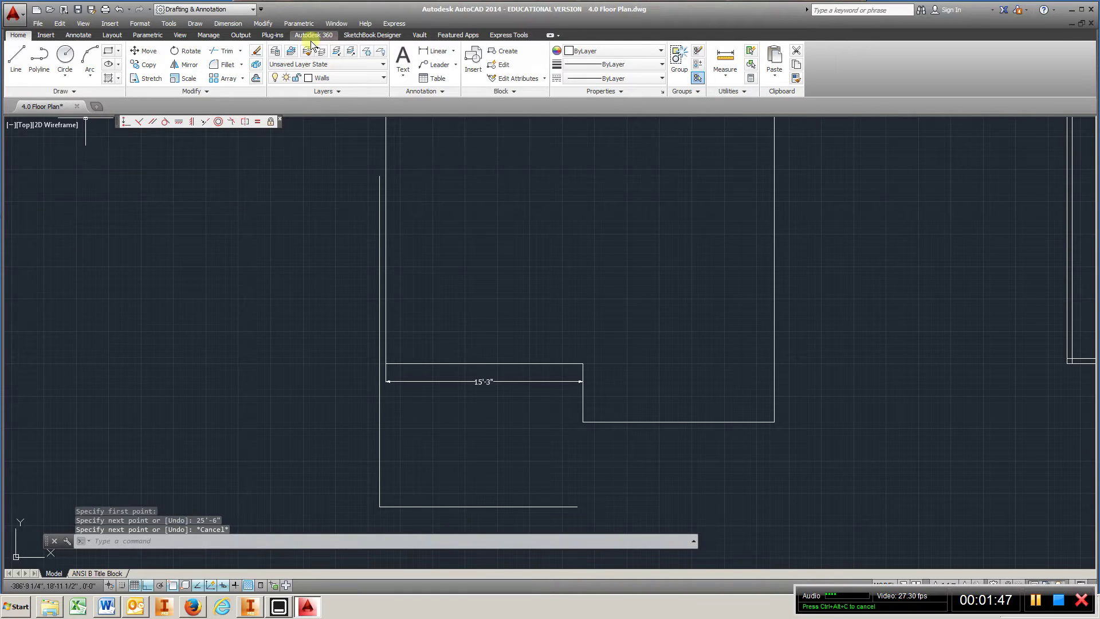
# - Erase the two stray lines beneath the left outline with a selection window
pyautogui.click(256, 50)
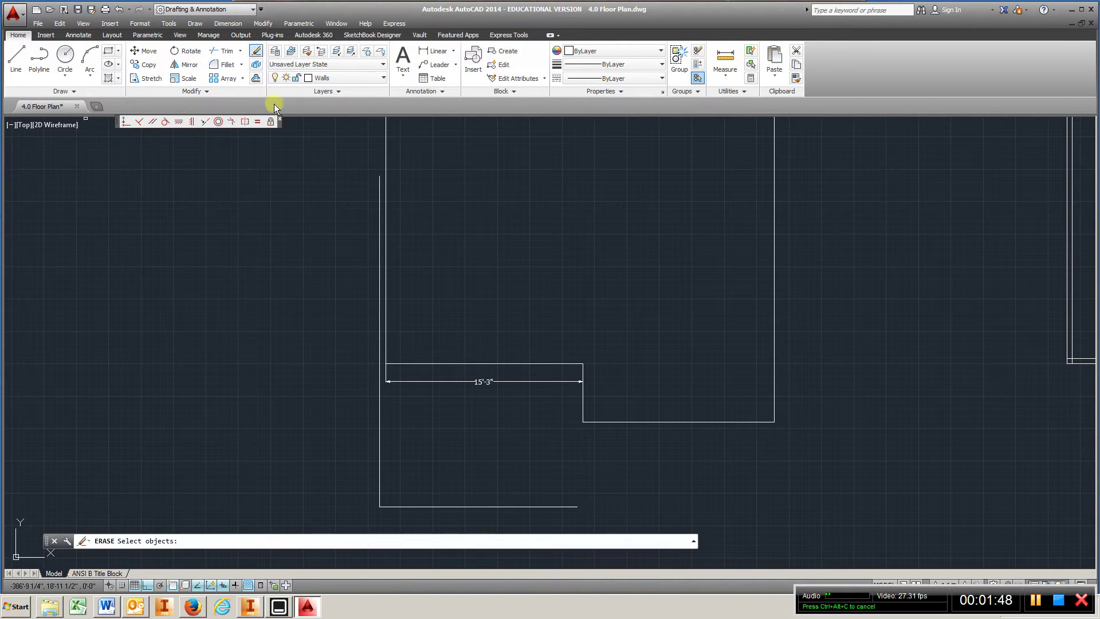
pyautogui.click(403, 490)
pyautogui.click(356, 513)
pyautogui.press('Return')
# - Erase the leftover 15'-3" dimension from the left outline
pyautogui.moveTo(457, 340)
pyautogui.mouseDown(button='middle')
pyautogui.moveTo(423, 370)
pyautogui.moveTo(451, 380)
pyautogui.mouseUp(button='middle')
pyautogui.scroll(4, 423, 369)
pyautogui.scroll(-4, 423, 370)
pyautogui.scroll(-2, 451, 370)
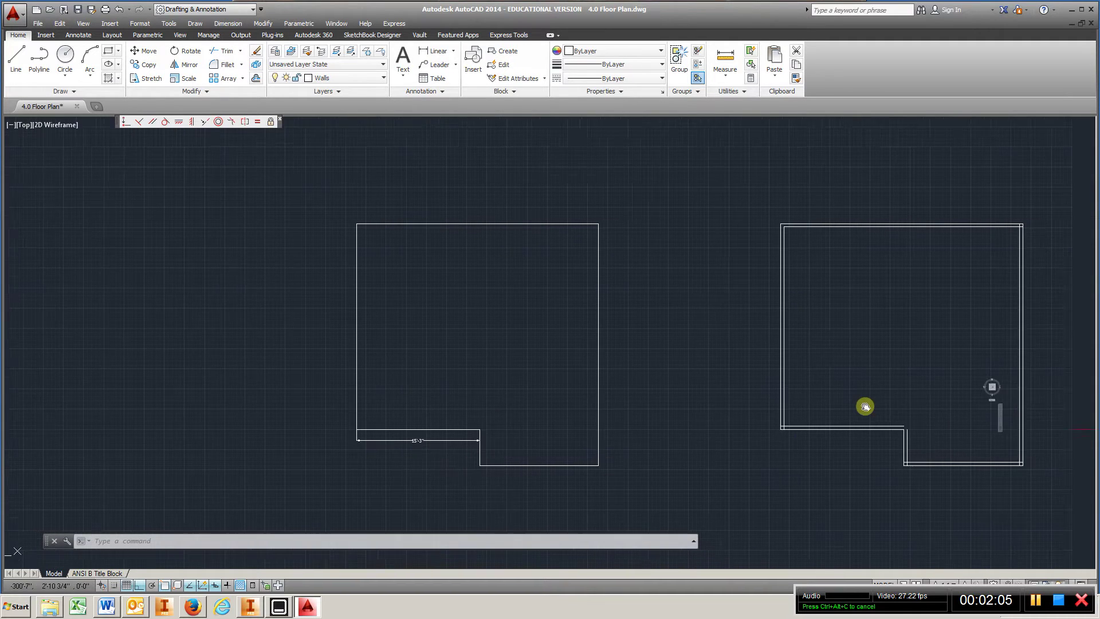
pyautogui.moveTo(899, 407); pyautogui.dragTo(799, 392, button='middle')
pyautogui.click(256, 51)
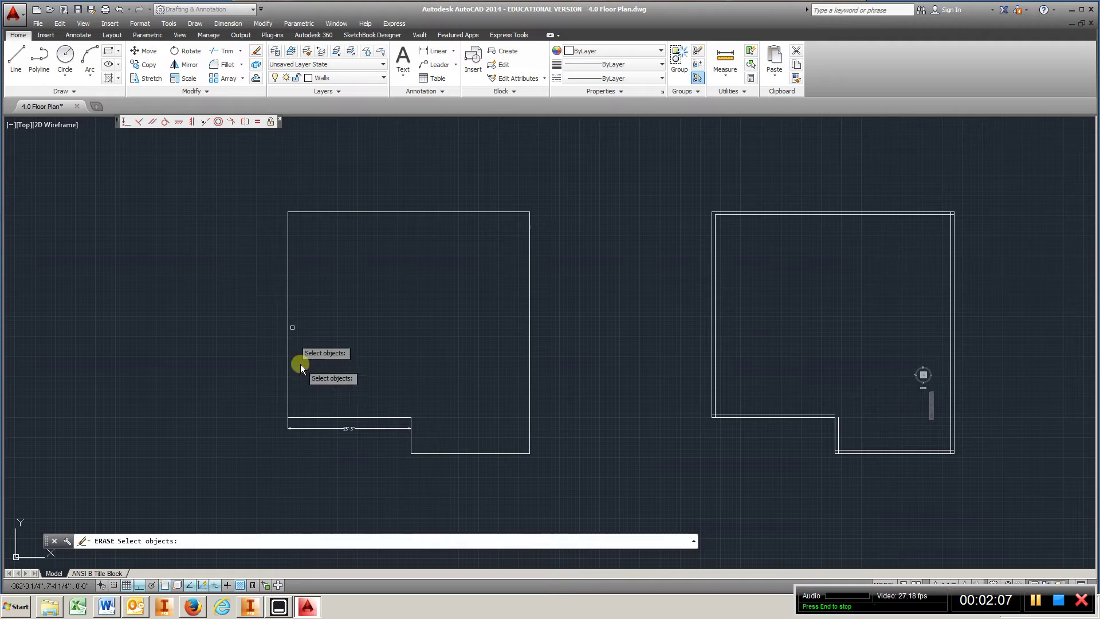
pyautogui.click(340, 429)
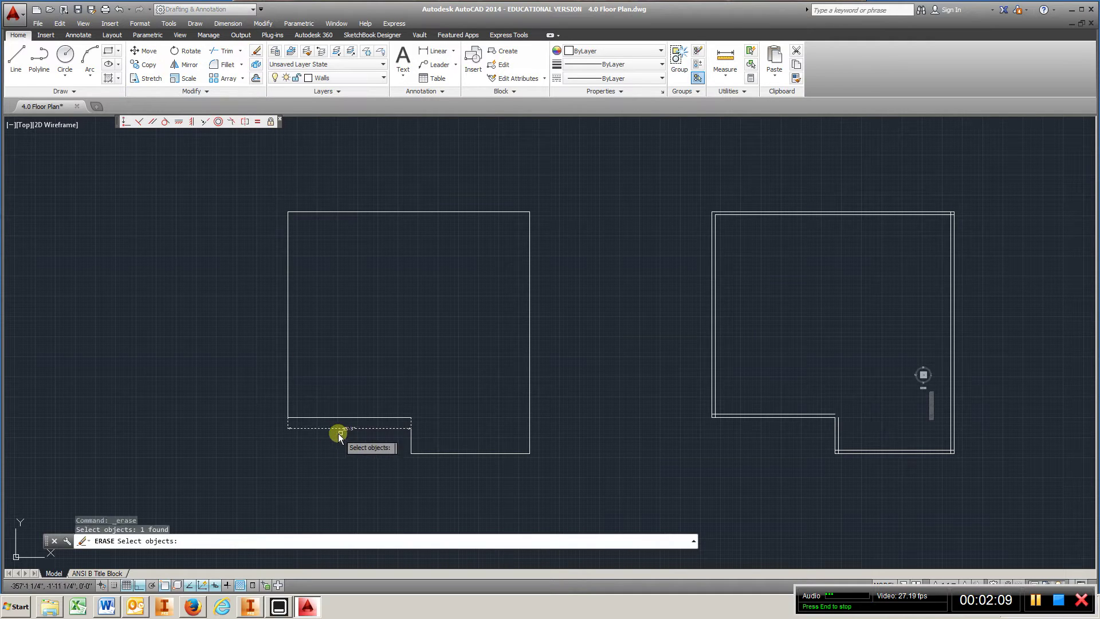
pyautogui.press('Return')
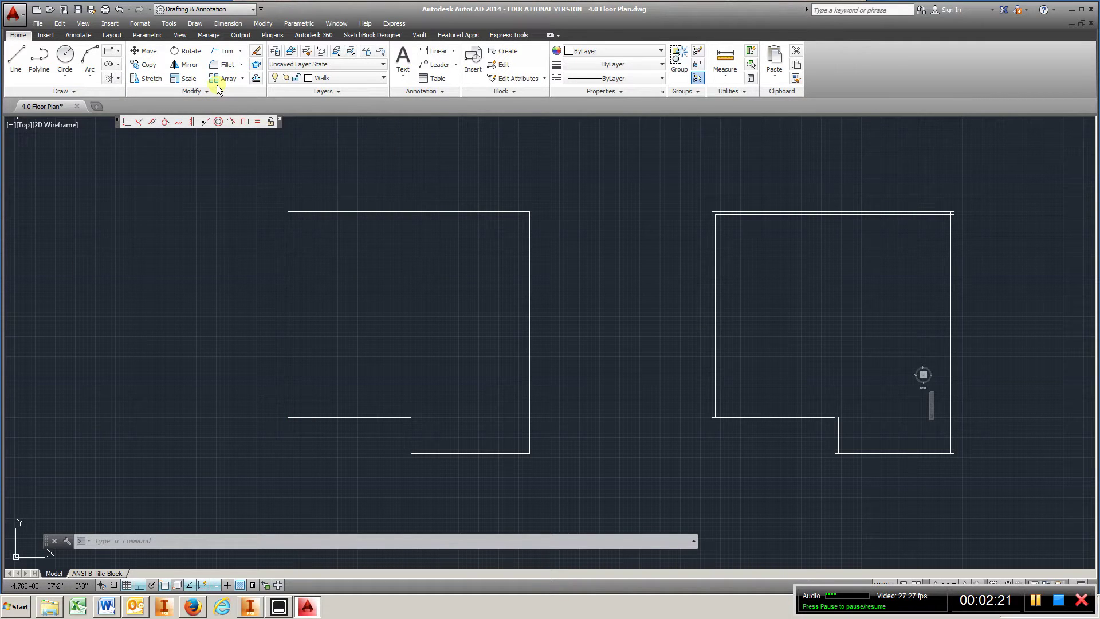
# - Start the Offset tool with a 5" offset distance
pyautogui.click(256, 78)
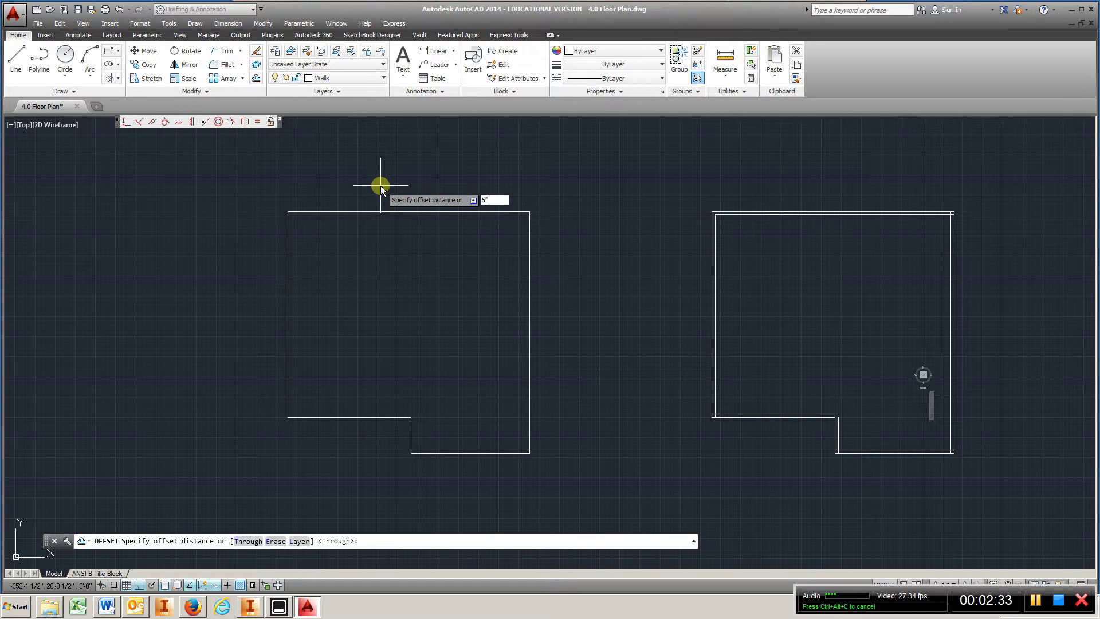
pyautogui.press('Return')
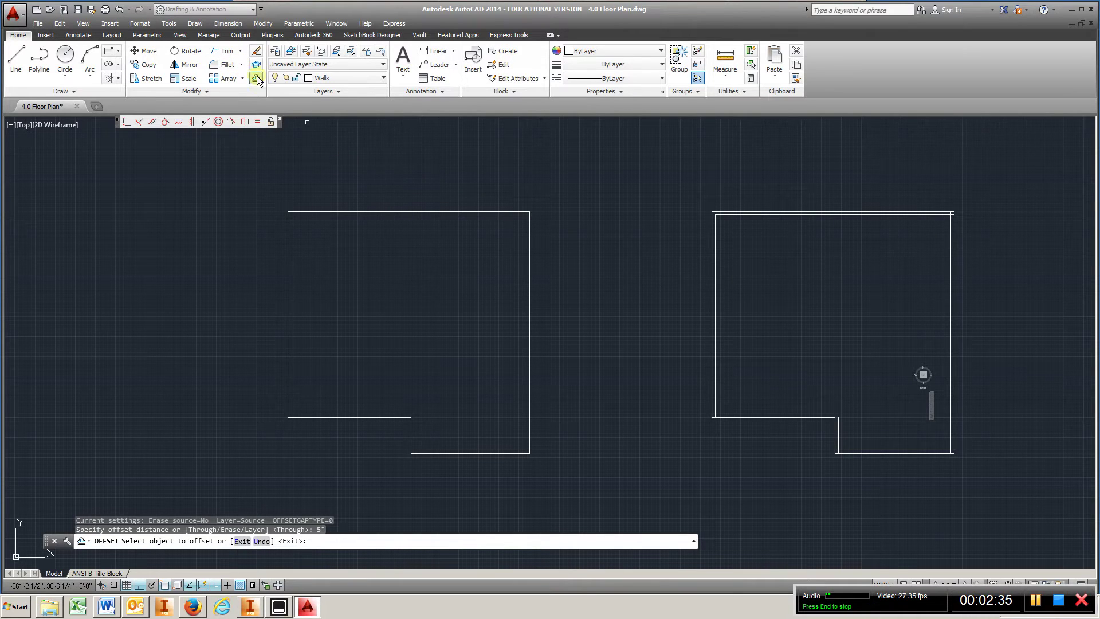
pyautogui.press('Escape')
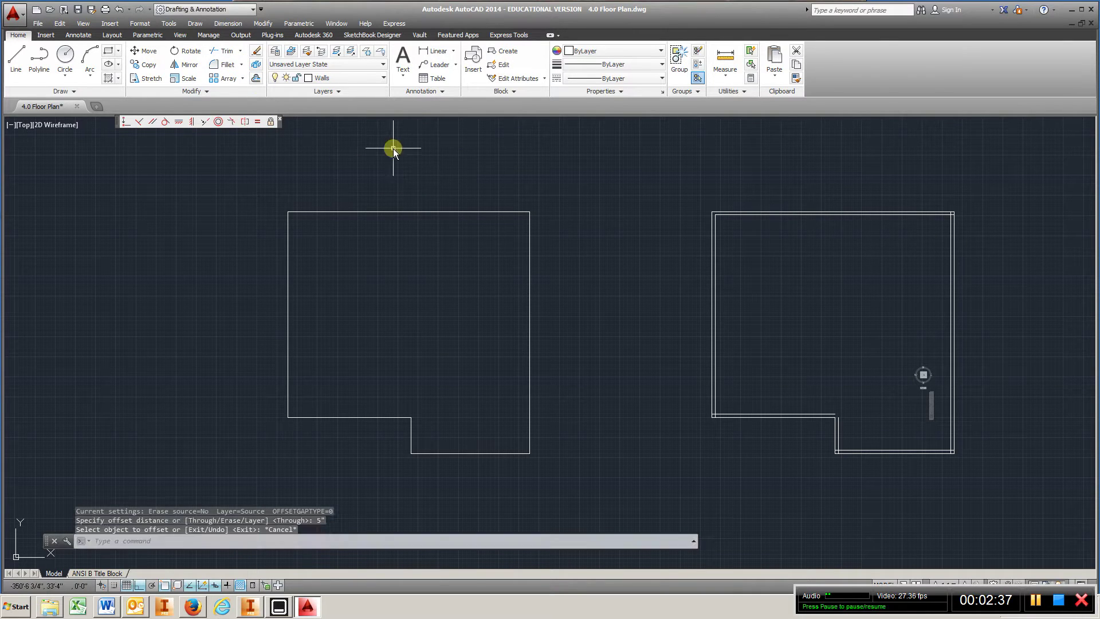
pyautogui.click(256, 82)
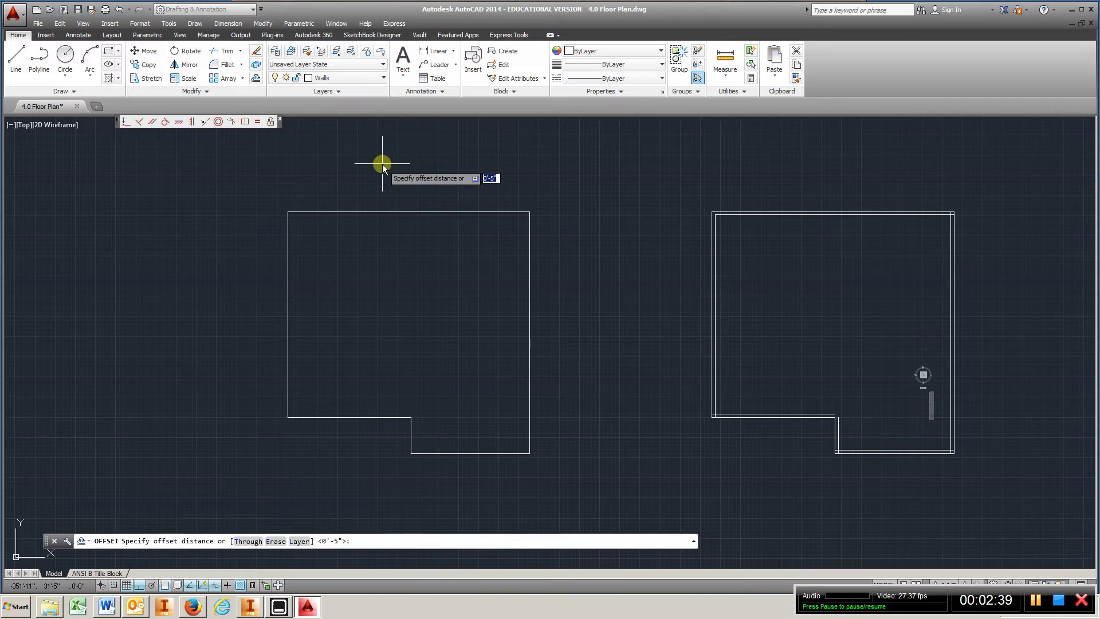
pyautogui.press('Return')
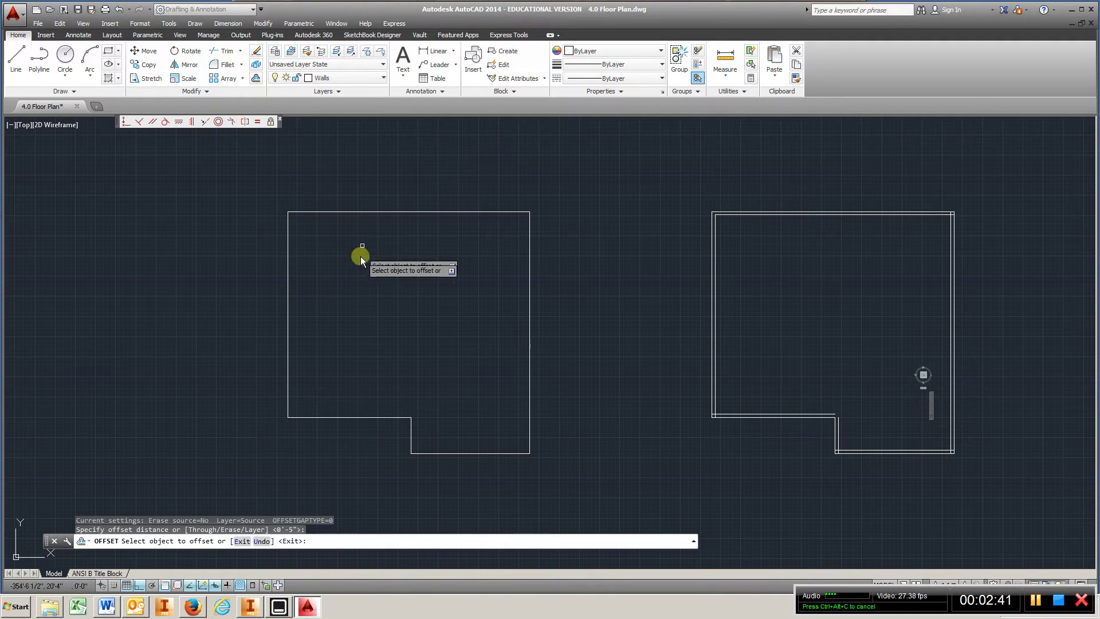
# - Offset the left and top walls 5" inward, then review the floor plans
pyautogui.click(287, 293)
pyautogui.click(305, 294)
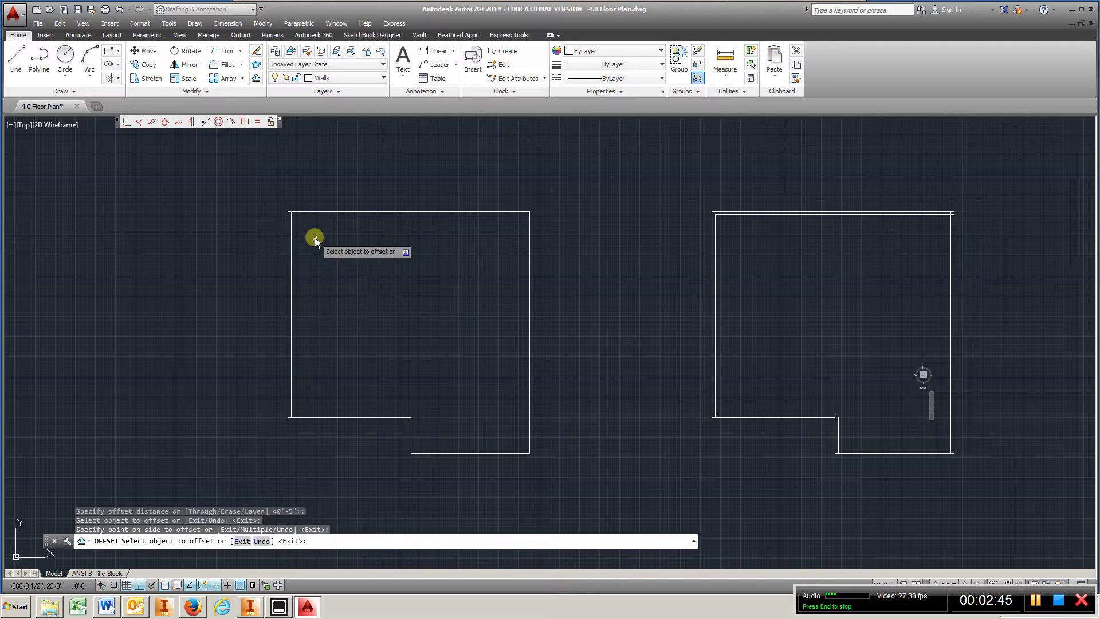
pyautogui.click(315, 213)
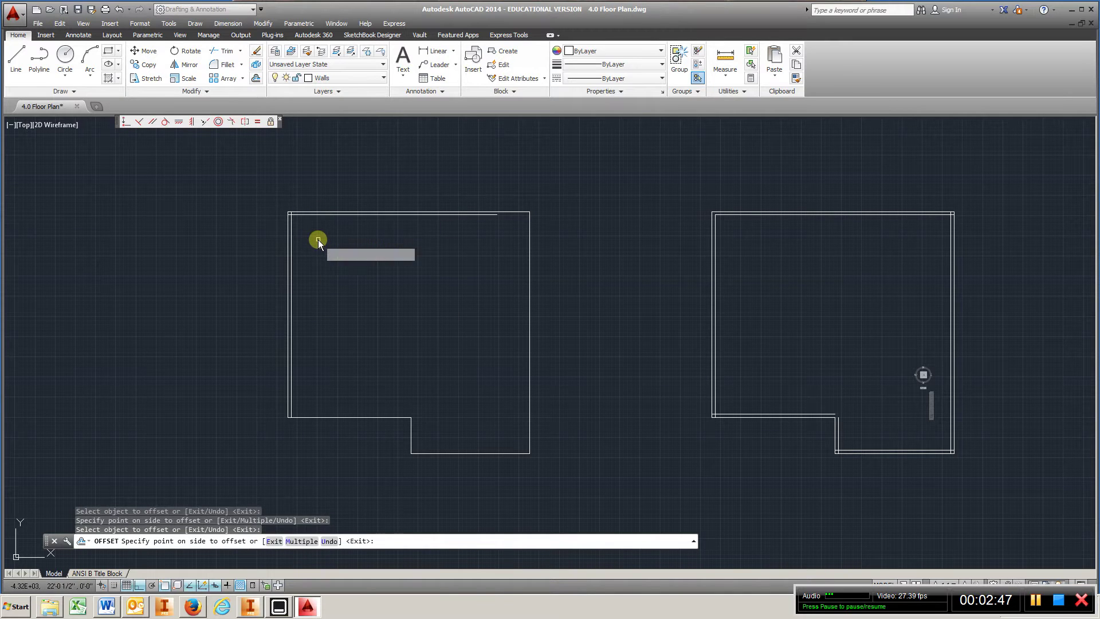
pyautogui.click(319, 240)
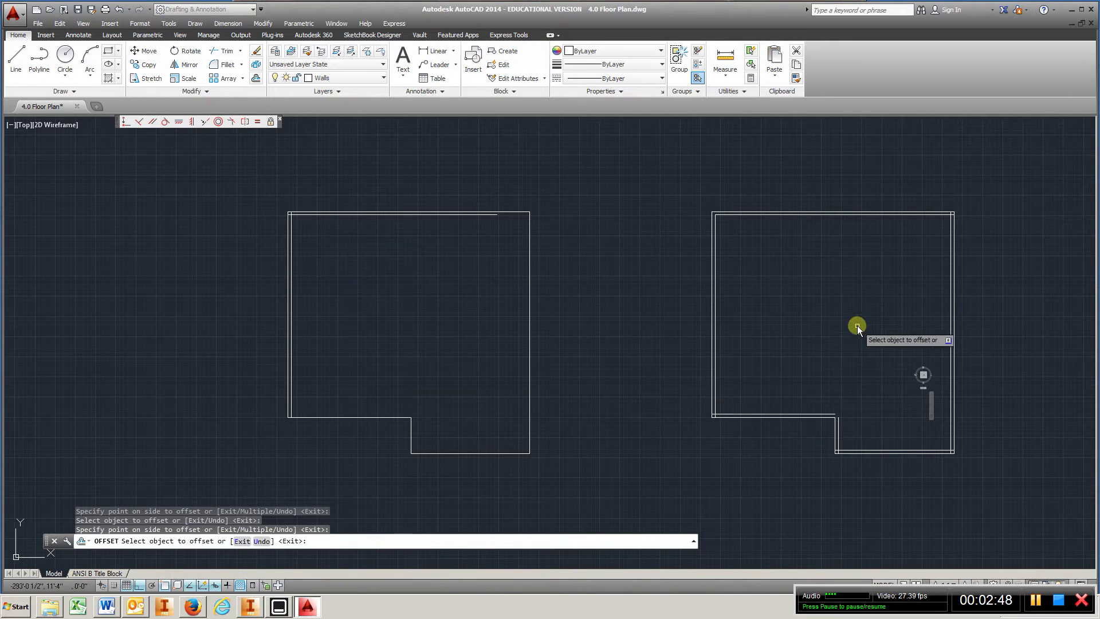
pyautogui.moveTo(854, 324); pyautogui.dragTo(533, 282, button='middle')
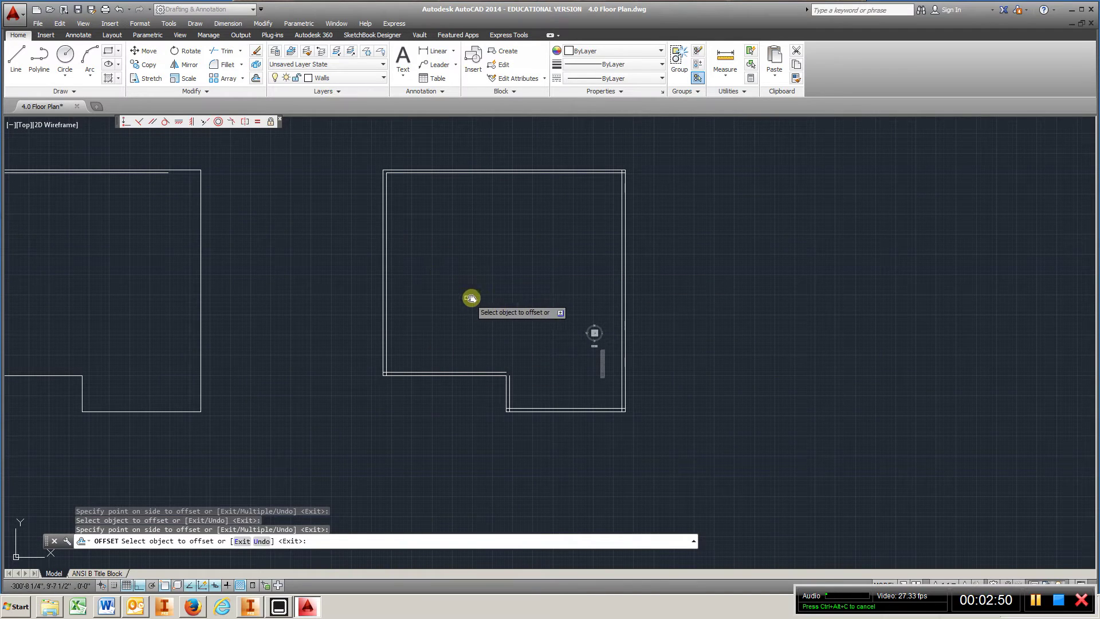
pyautogui.scroll(-6, 555, 332)
pyautogui.moveTo(724, 383)
pyautogui.mouseDown(button='middle')
pyautogui.moveTo(559, 386)
pyautogui.moveTo(469, 368)
pyautogui.mouseUp(button='middle')
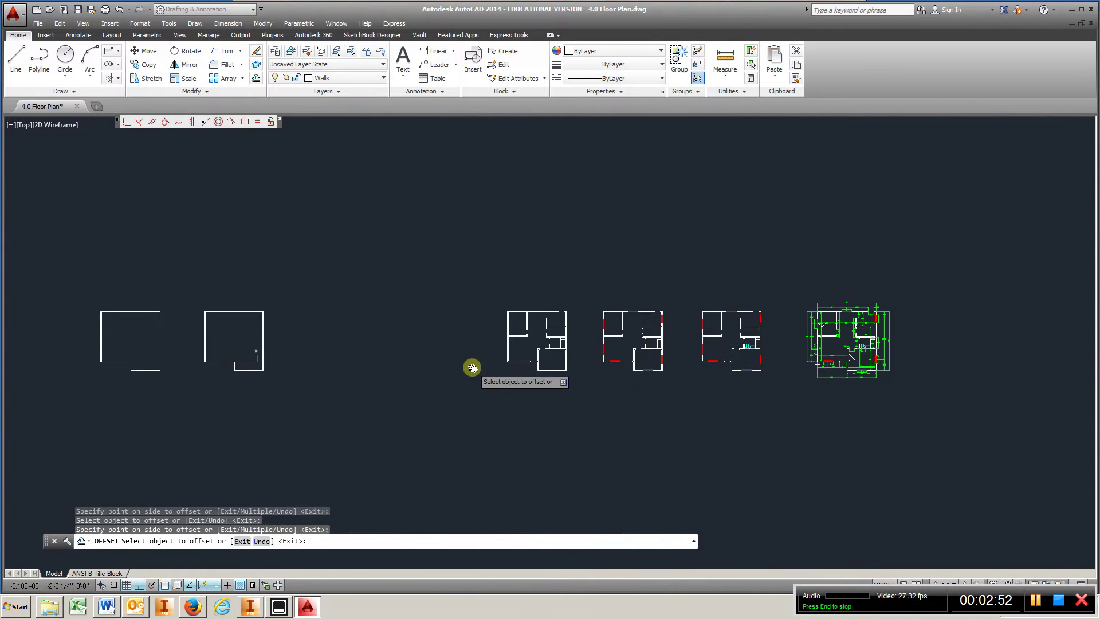
pyautogui.scroll(4, 523, 319)
pyautogui.scroll(-2, 454, 372)
pyautogui.moveTo(156, 375); pyautogui.dragTo(651, 368, button='middle')
pyautogui.scroll(6, 647, 368)
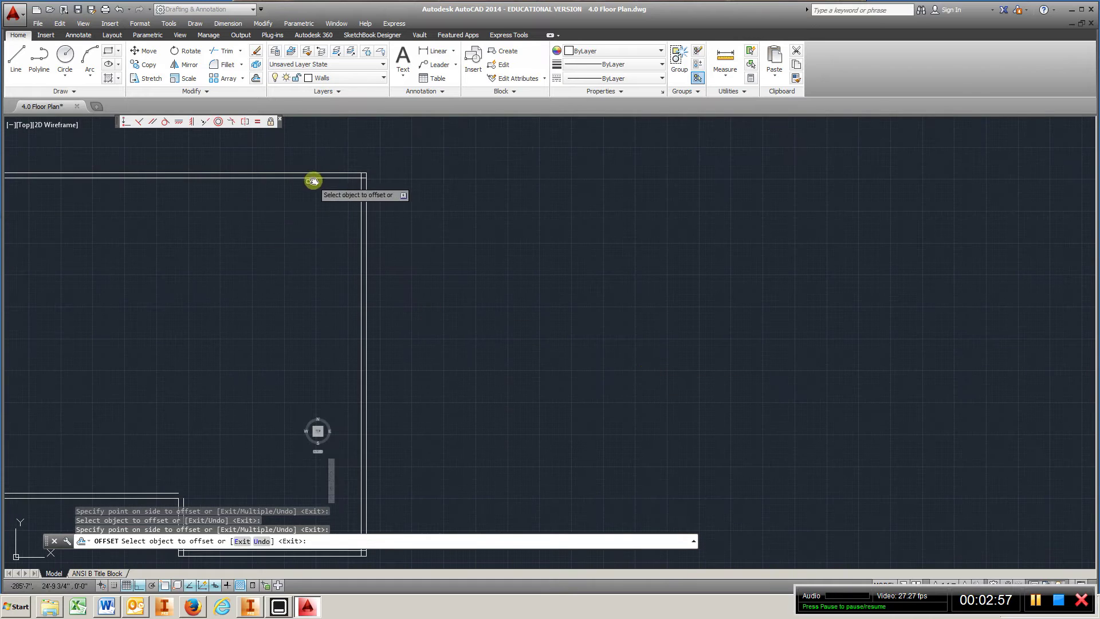
pyautogui.scroll(5, 332, 172)
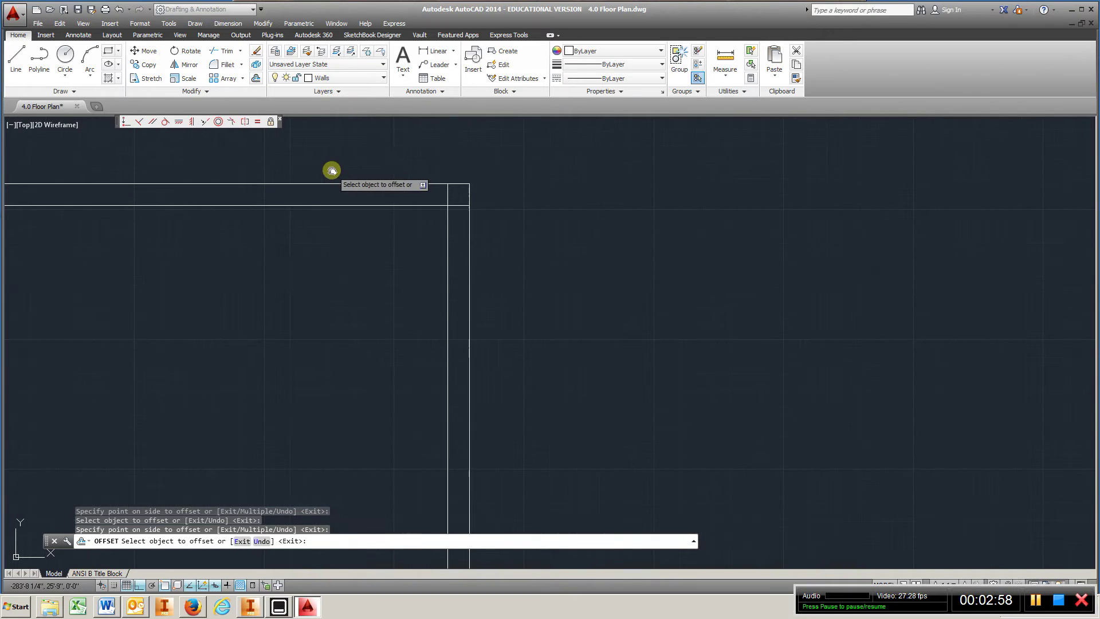
# - Trim the horizontal inner wall line back to the inner vertical wall
pyautogui.click(224, 53)
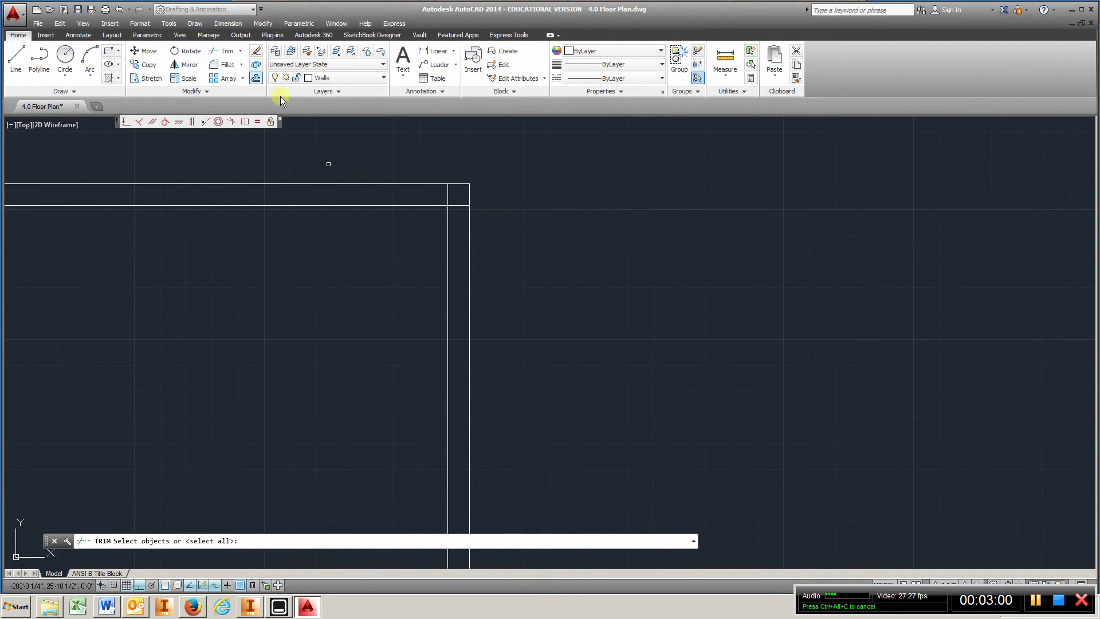
pyautogui.click(448, 240)
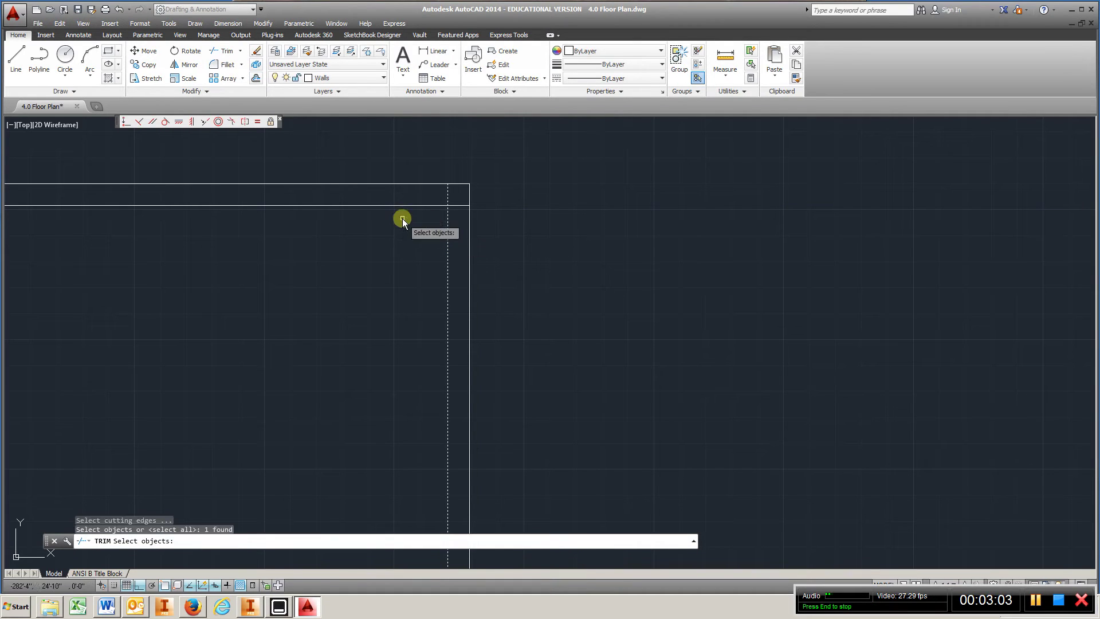
pyautogui.press('Return')
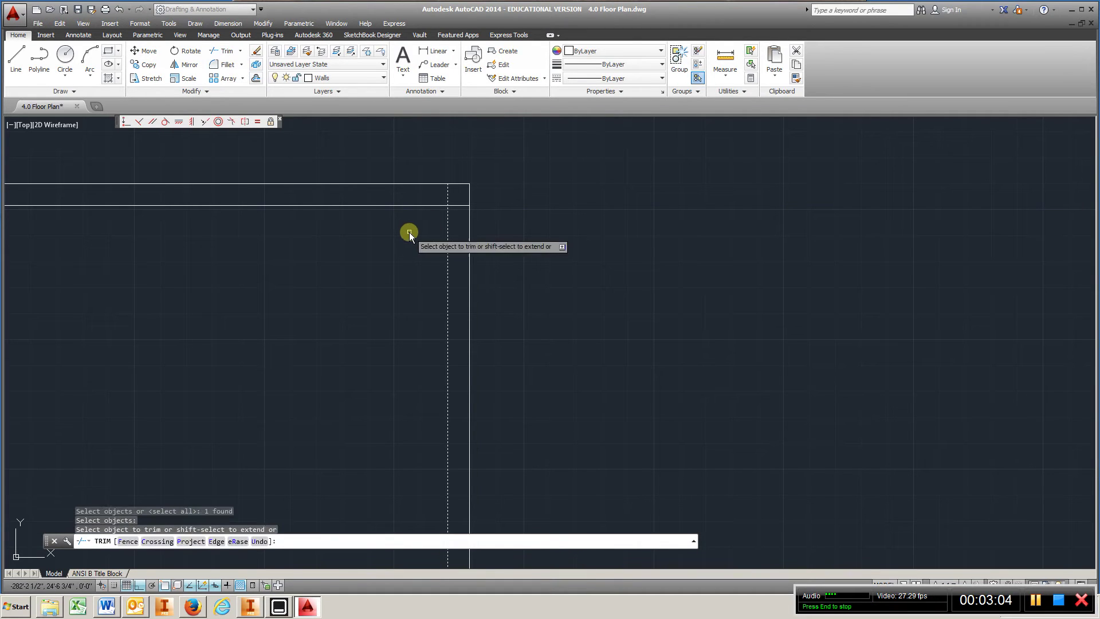
pyautogui.click(458, 206)
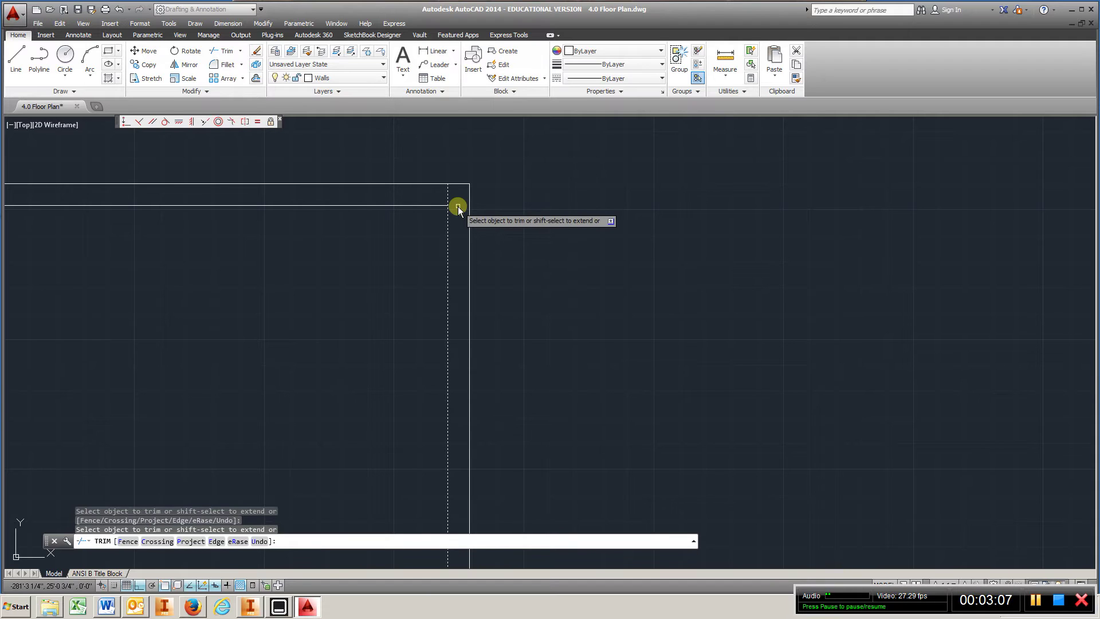
pyautogui.press('Escape')
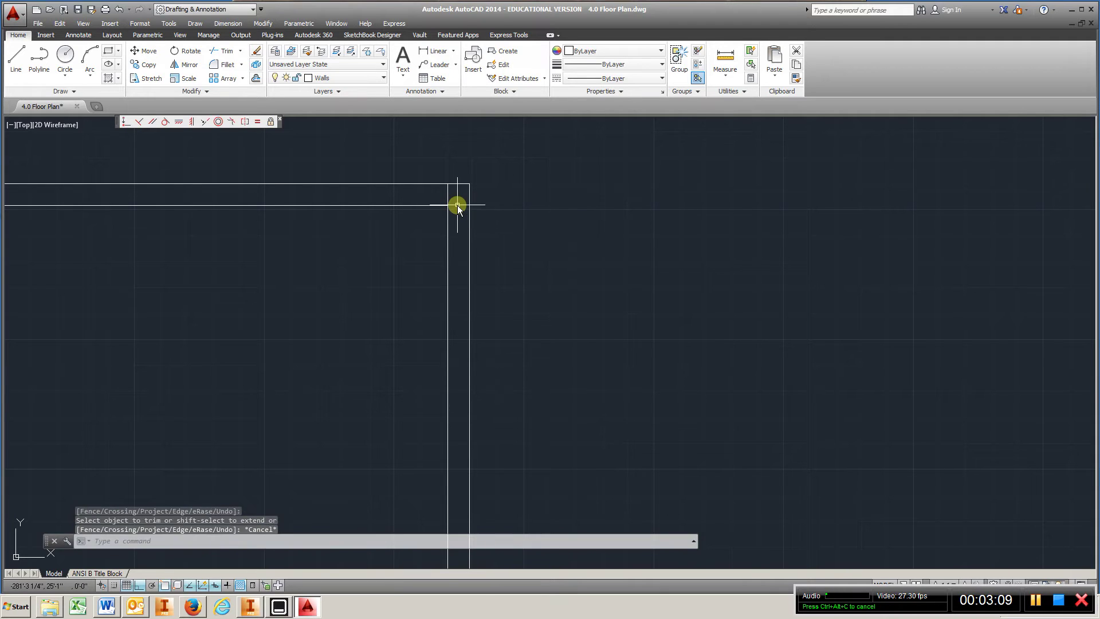
# - Trim the vertical wall stub above the corner at the inner horizontal wall
pyautogui.press('Return')
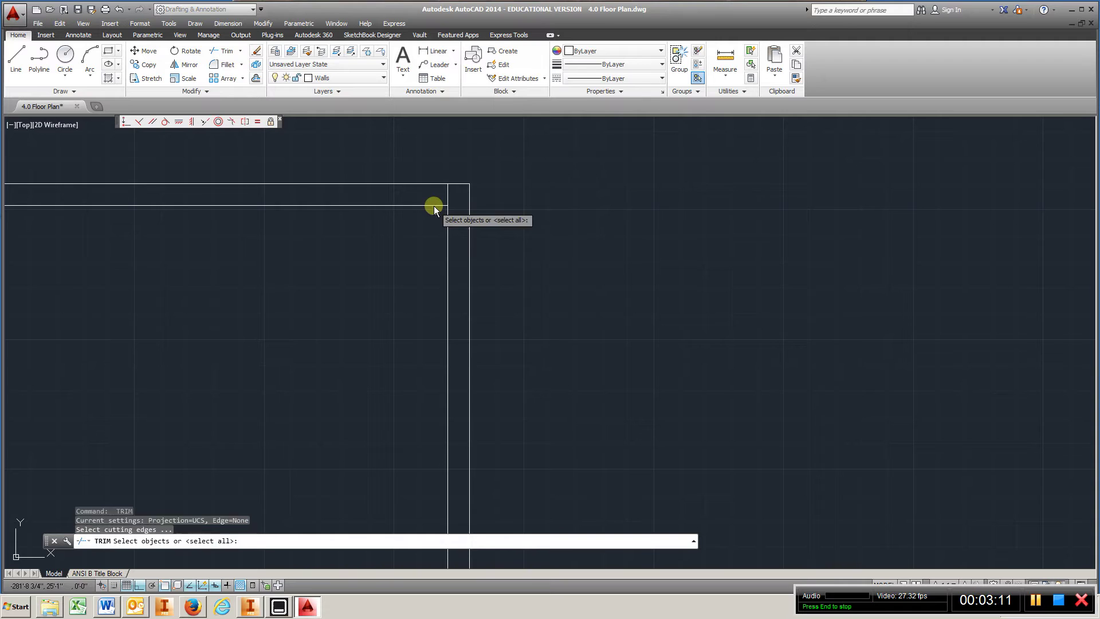
pyautogui.click(434, 205)
pyautogui.press('Return')
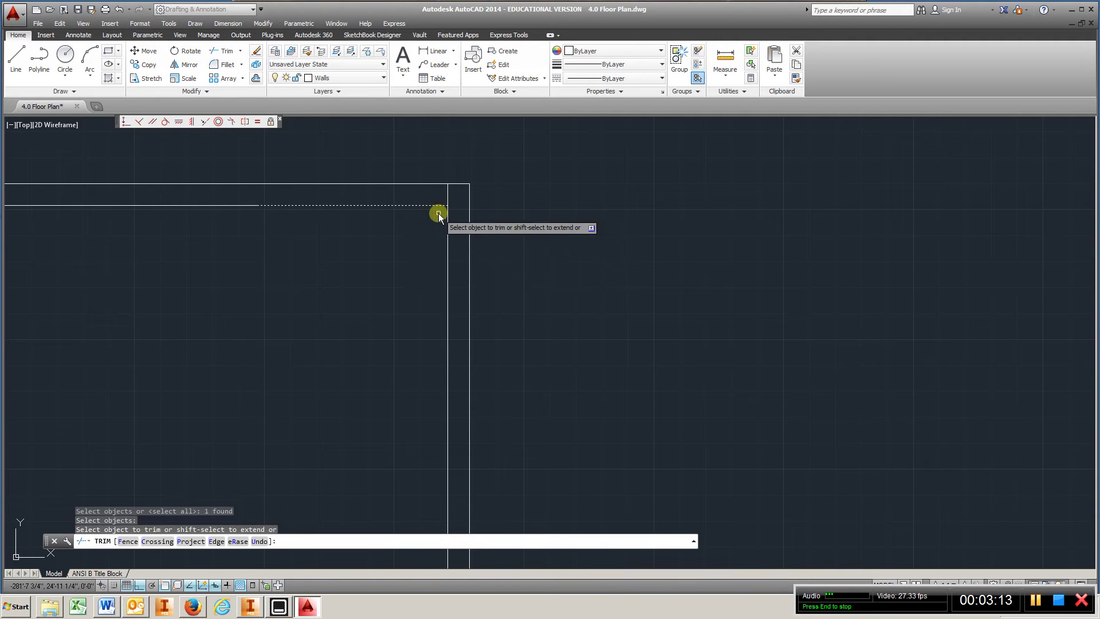
pyautogui.click(447, 197)
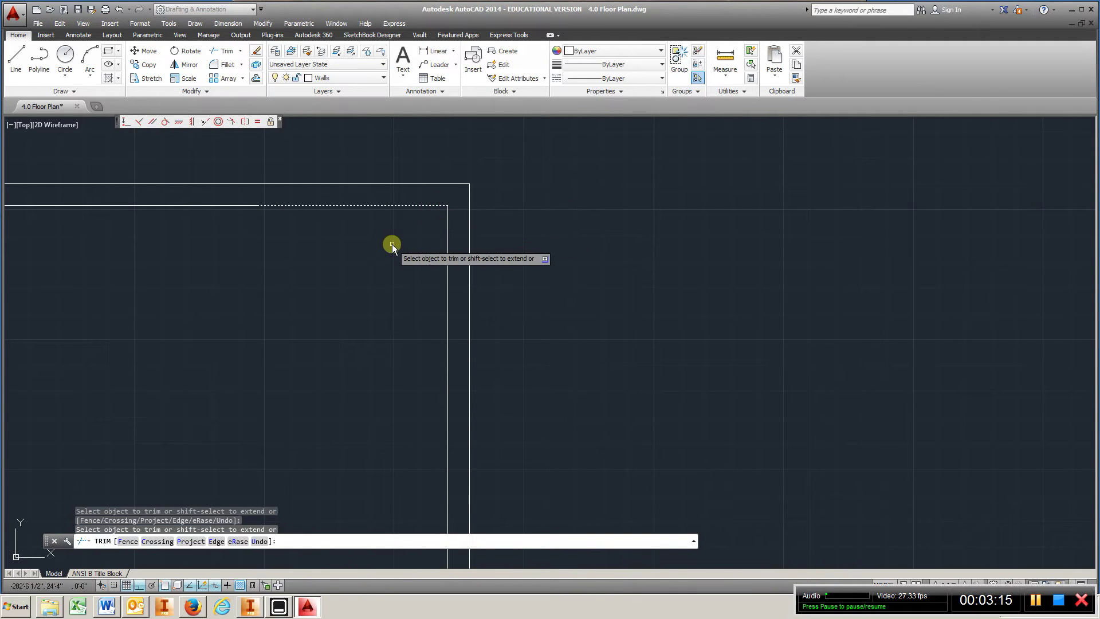
pyautogui.press('Escape')
pyautogui.scroll(-8, 369, 255)
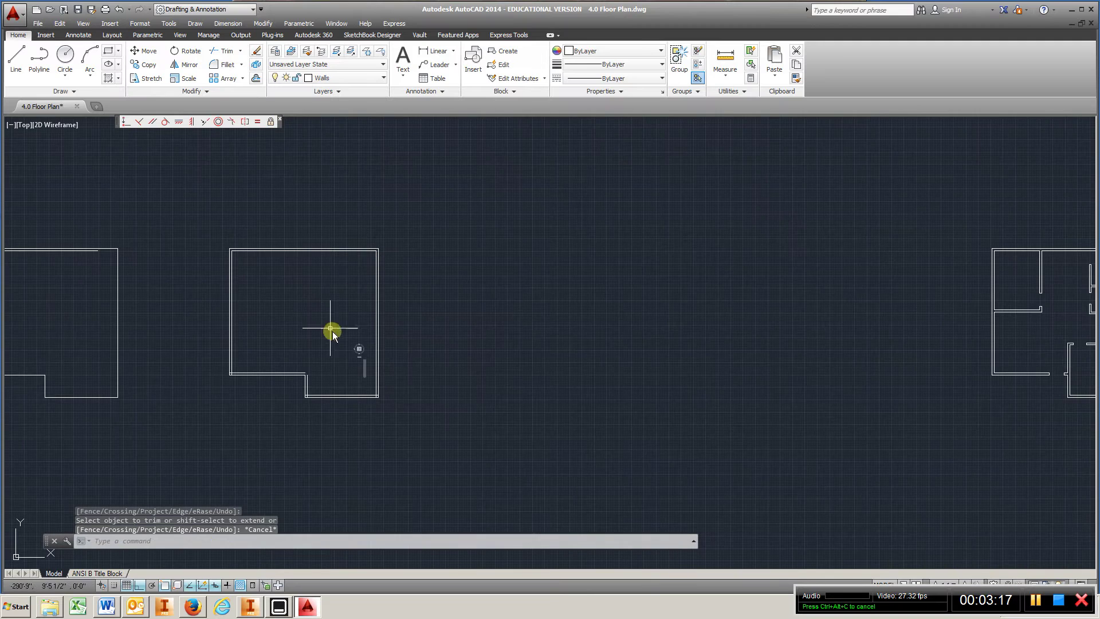
# - Fillet the horizontal and vertical inner wall lines into a lower-right corner
pyautogui.scroll(7, 372, 401)
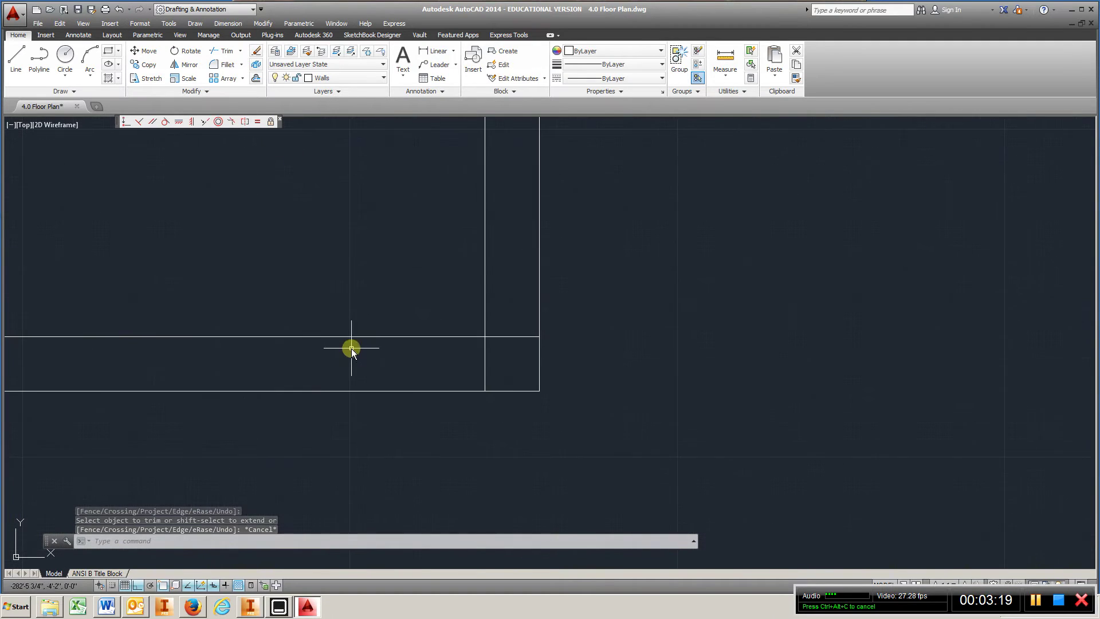
pyautogui.click(232, 69)
pyautogui.click(470, 337)
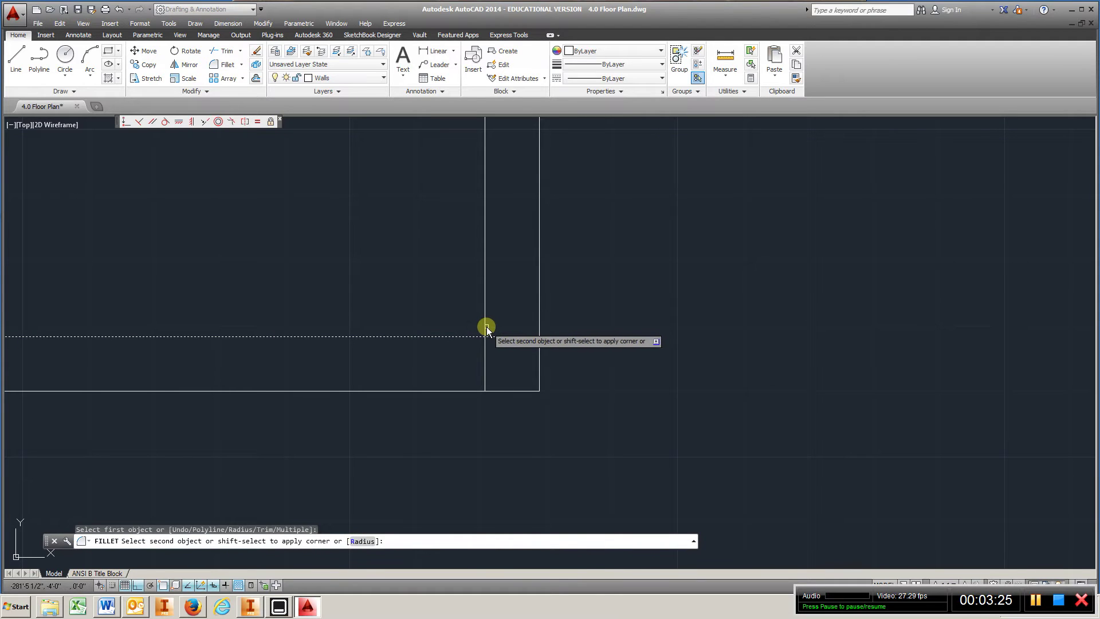
pyautogui.click(486, 329)
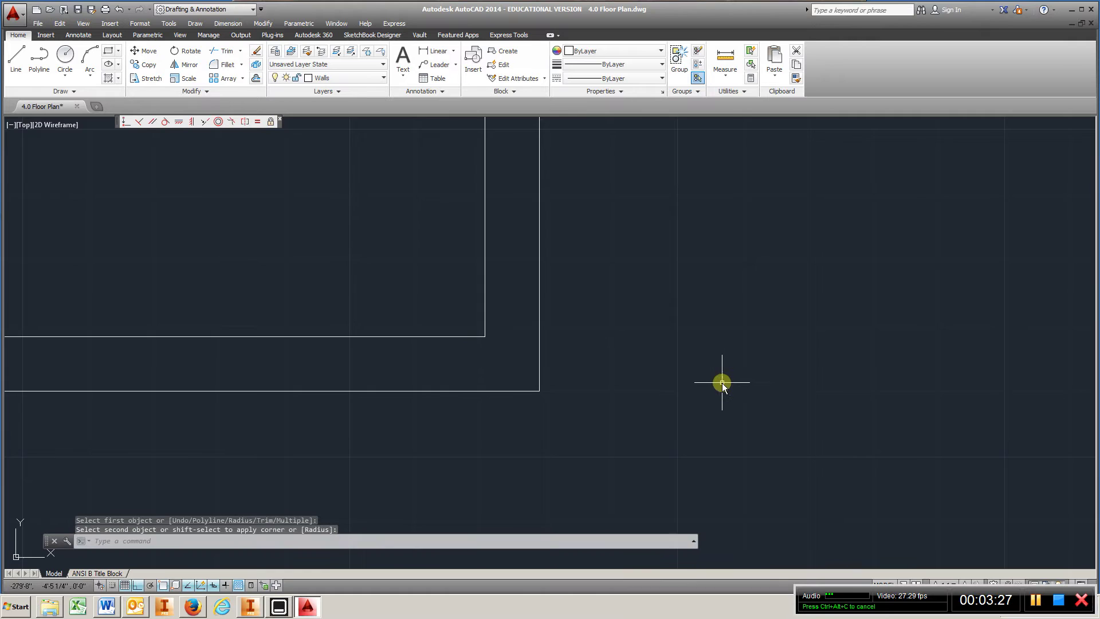
pyautogui.scroll(-6, 722, 382)
pyautogui.scroll(-10, 722, 382)
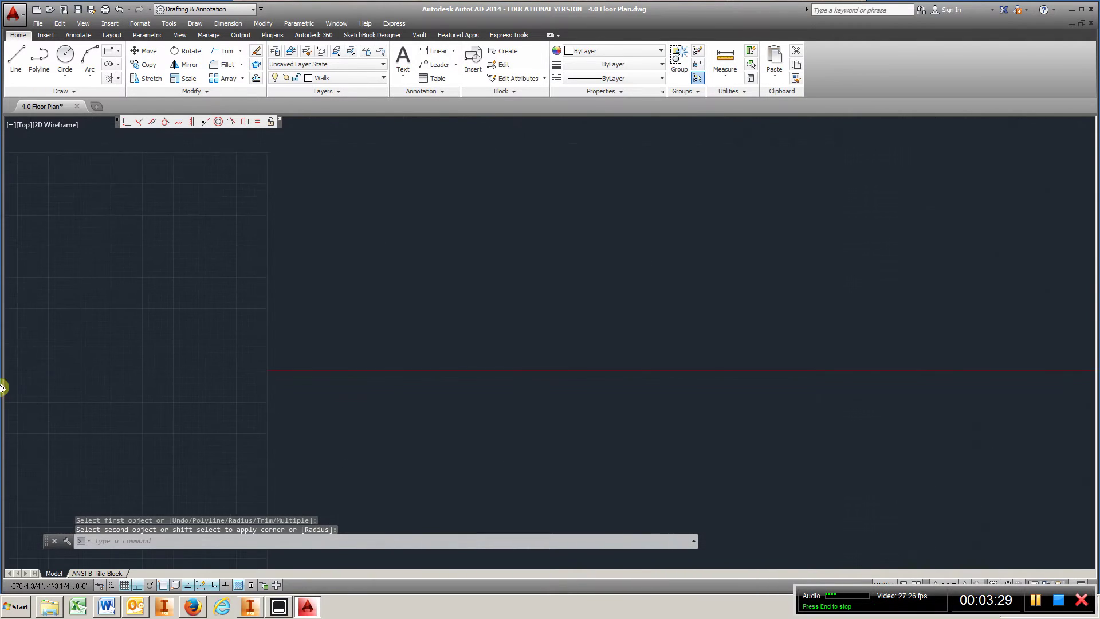
pyautogui.moveTo(810, 373); pyautogui.dragTo(399, 307, button='middle')
pyautogui.scroll(6, 401, 307)
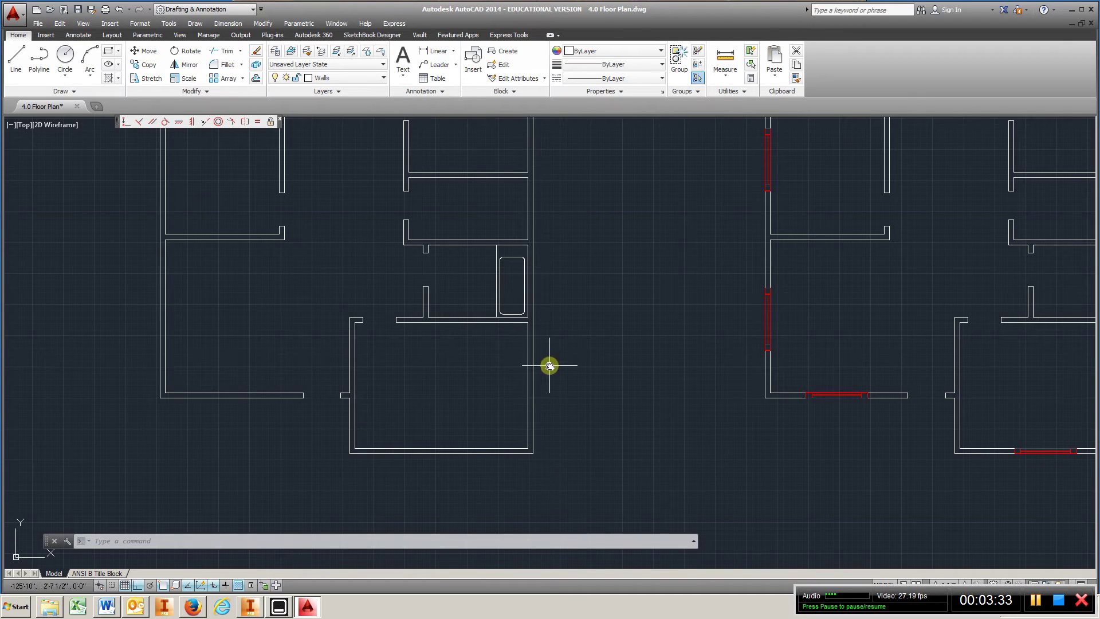
pyautogui.scroll(-3, 417, 304)
pyautogui.moveTo(304, 275)
pyautogui.mouseDown(button='middle')
pyautogui.moveTo(903, 429)
pyautogui.moveTo(540, 360)
pyautogui.moveTo(424, 295)
pyautogui.mouseUp(button='middle')
pyautogui.scroll(4, 482, 261)
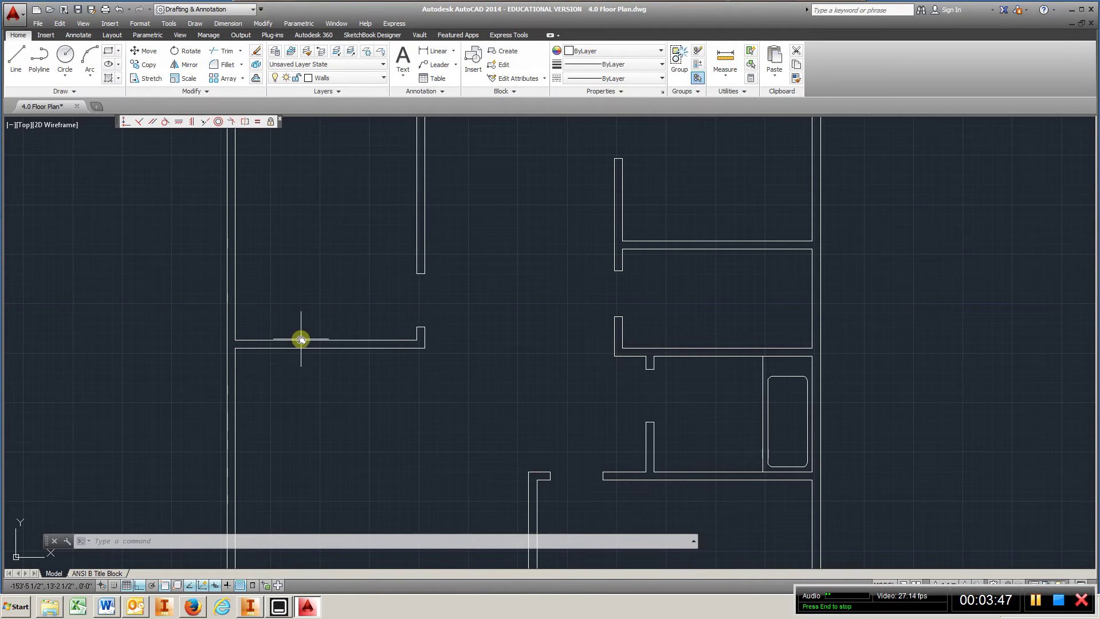
pyautogui.scroll(-2, 284, 337)
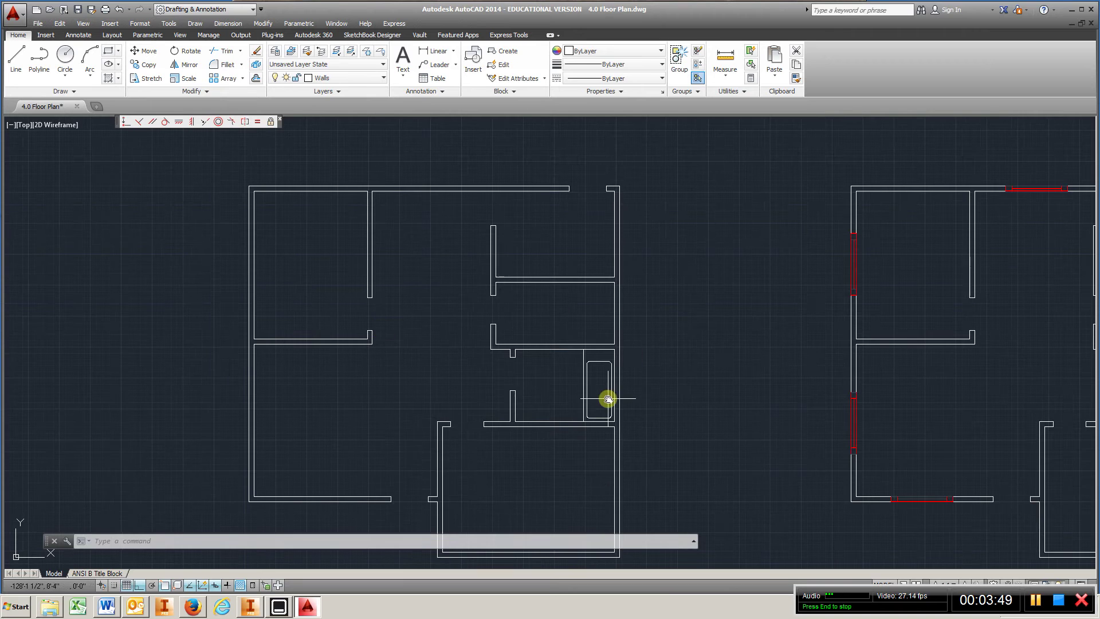
pyautogui.scroll(-2, 596, 380)
pyautogui.moveTo(597, 380); pyautogui.dragTo(373, 355, button='middle')
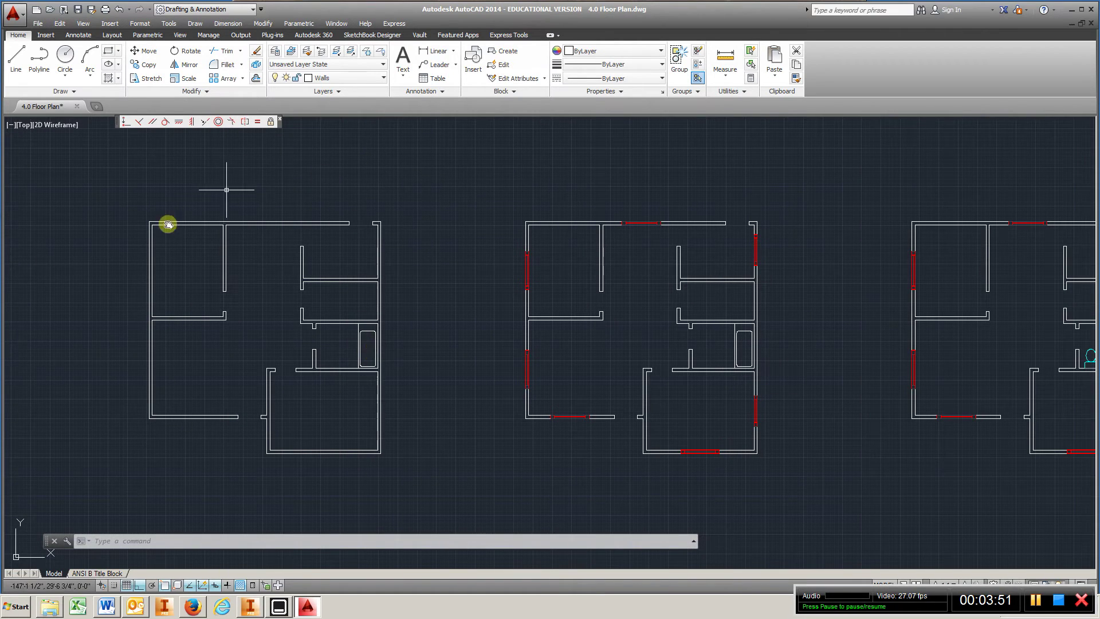
pyautogui.scroll(2, 781, 386)
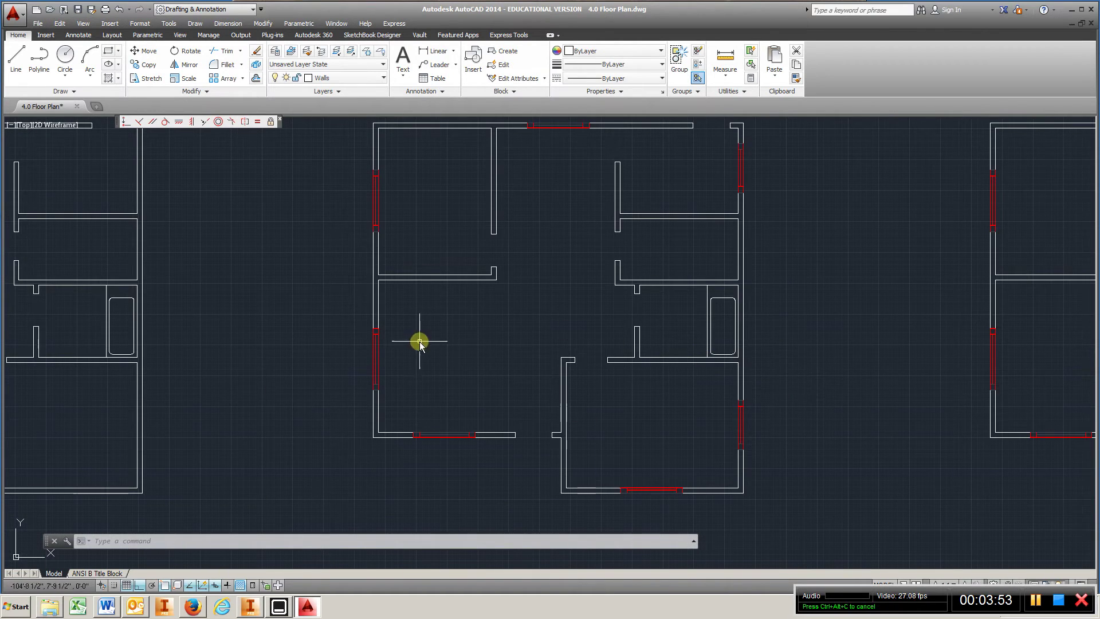
pyautogui.scroll(3, 379, 349)
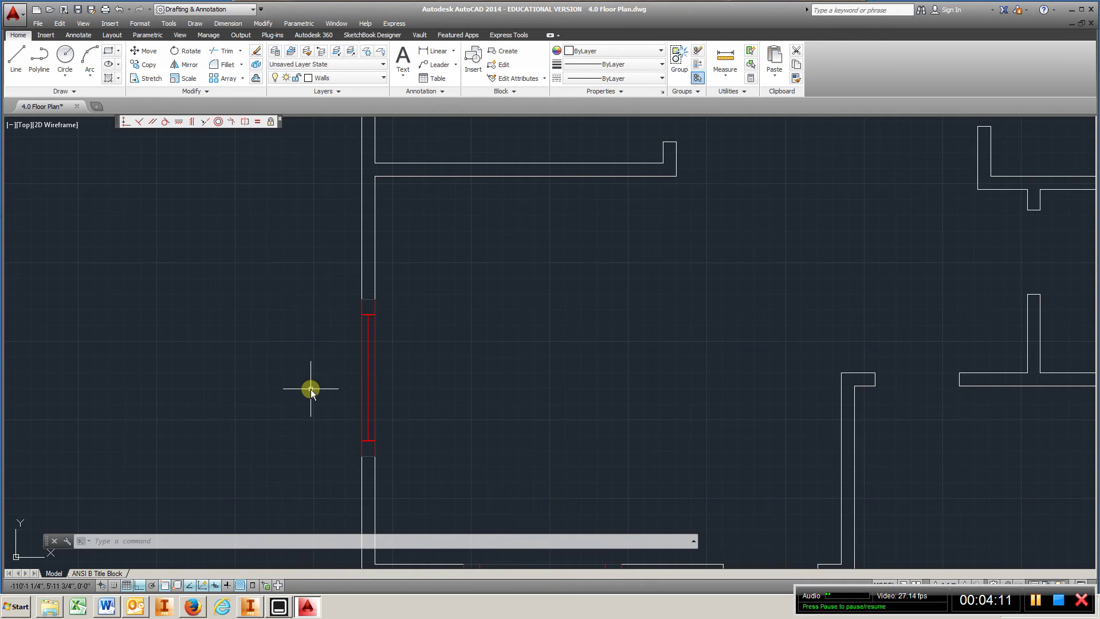
pyautogui.scroll(-2, 310, 390)
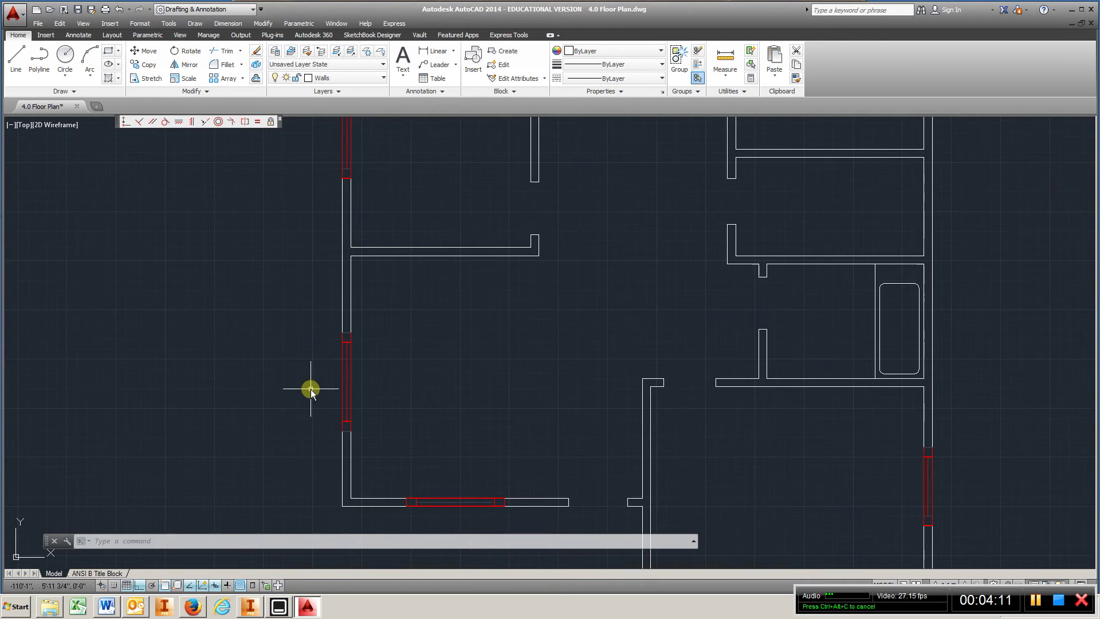
pyautogui.click(255, 79)
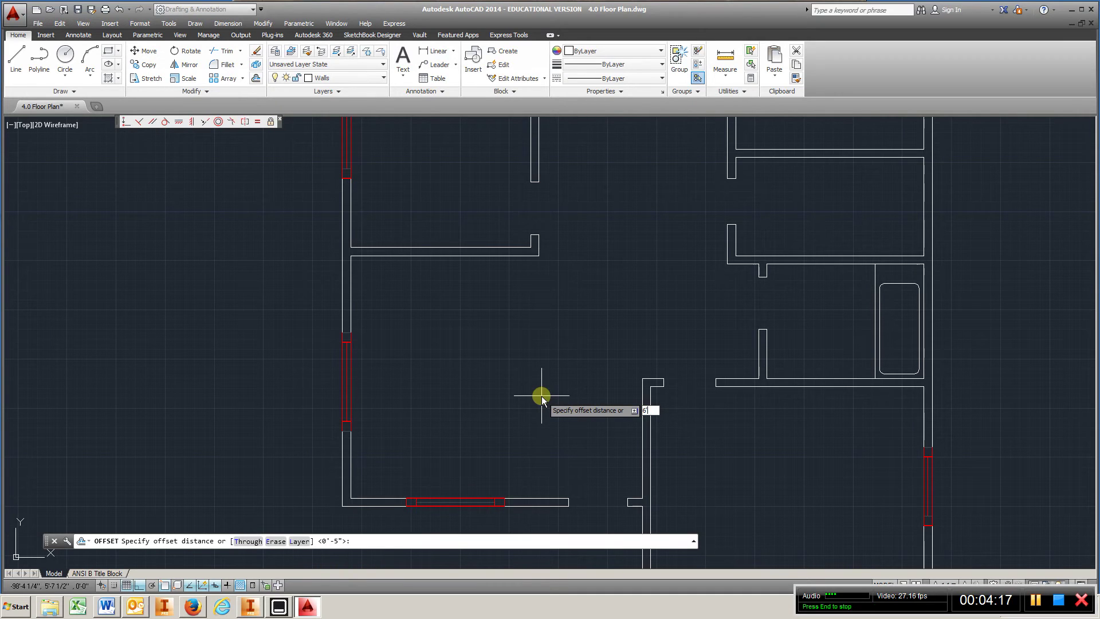
pyautogui.press('Return')
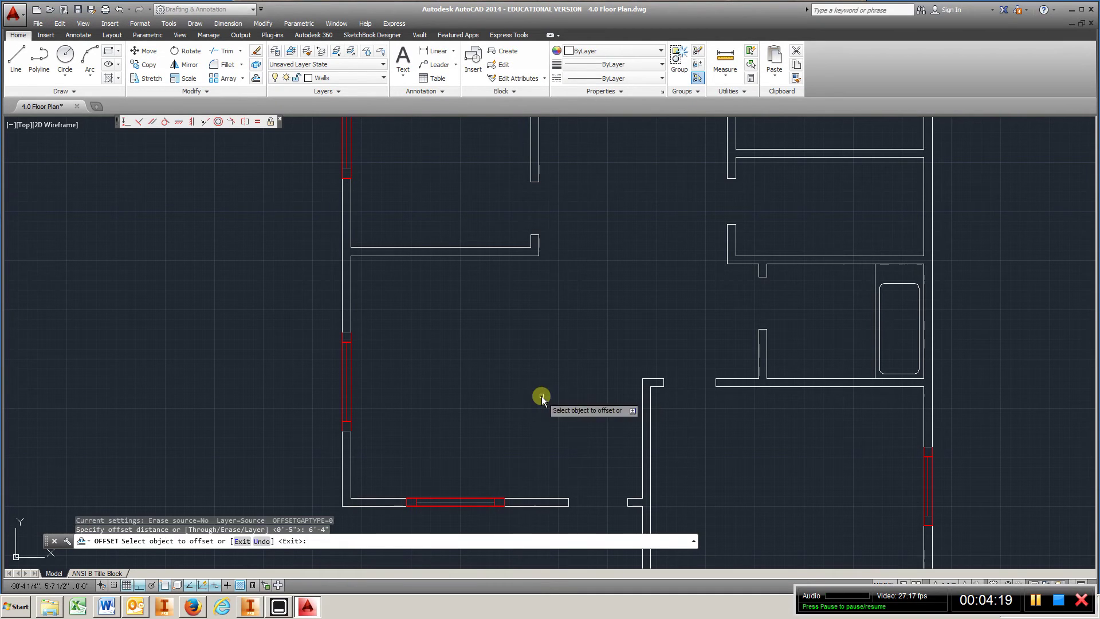
pyautogui.click(365, 506)
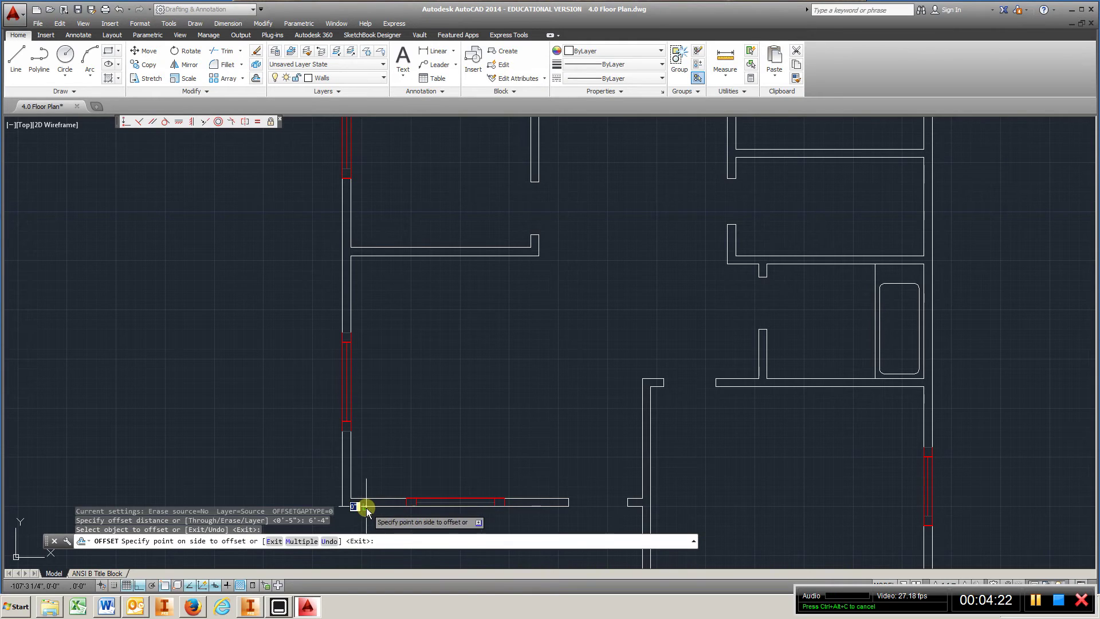
pyautogui.click(394, 439)
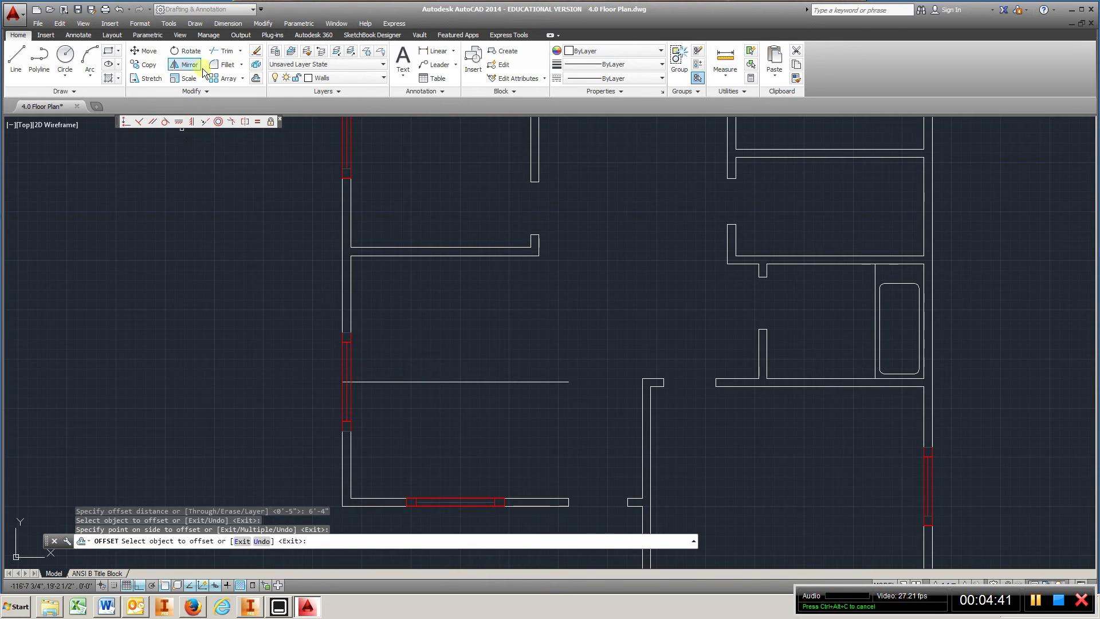
pyautogui.click(256, 51)
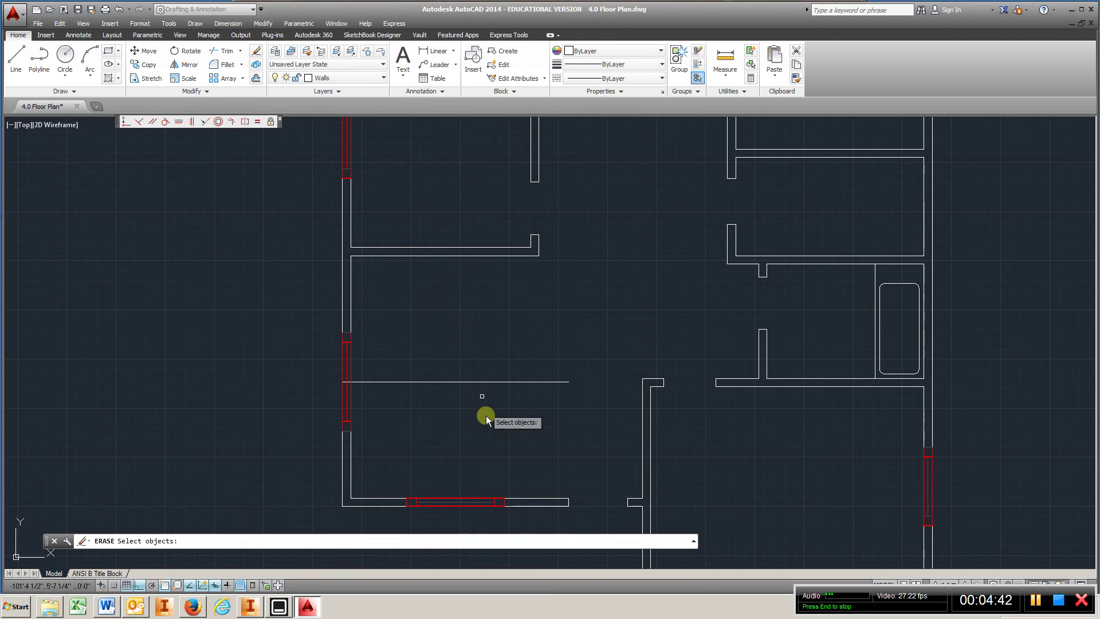
pyautogui.click(462, 381)
pyautogui.press('Return')
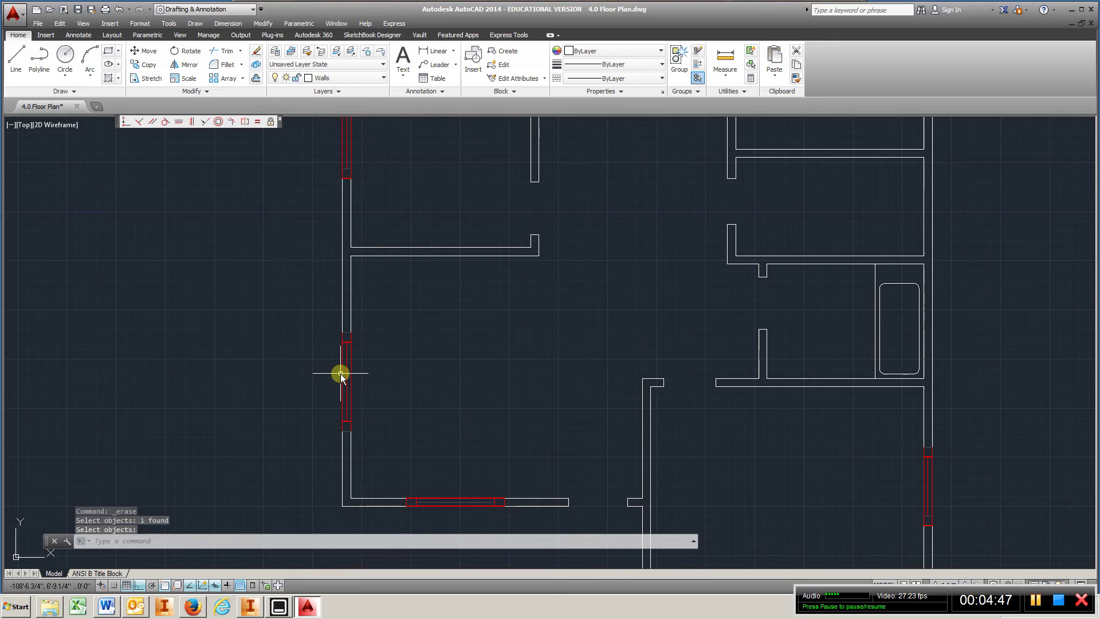
pyautogui.scroll(-3, 238, 375)
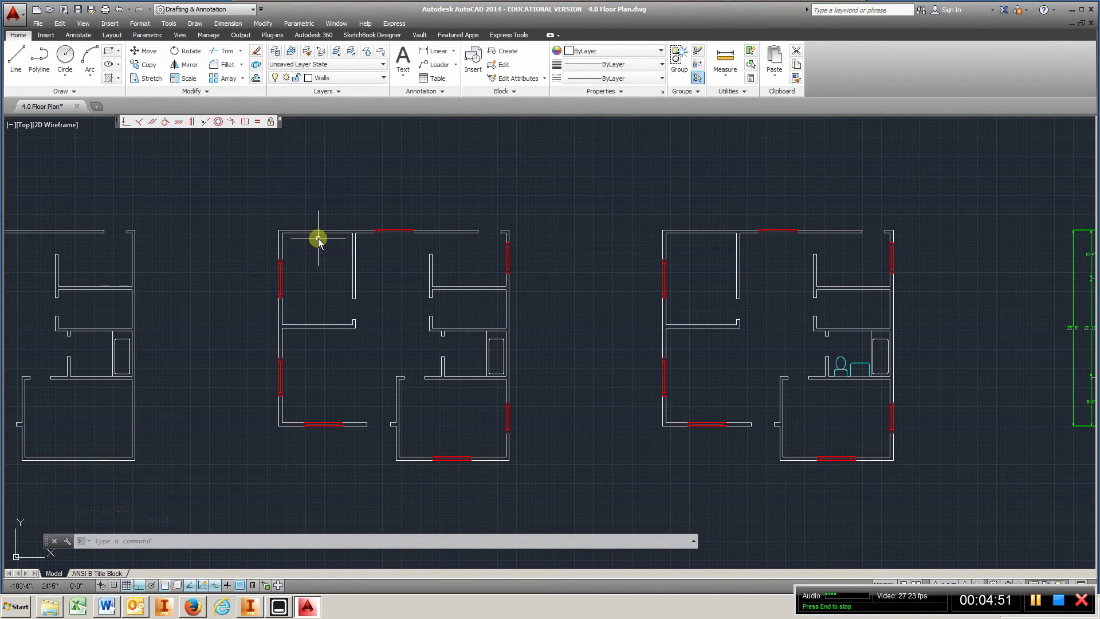
# - Begin a copy by window-selecting the left wall, then undo that selection
pyautogui.scroll(2, 283, 376)
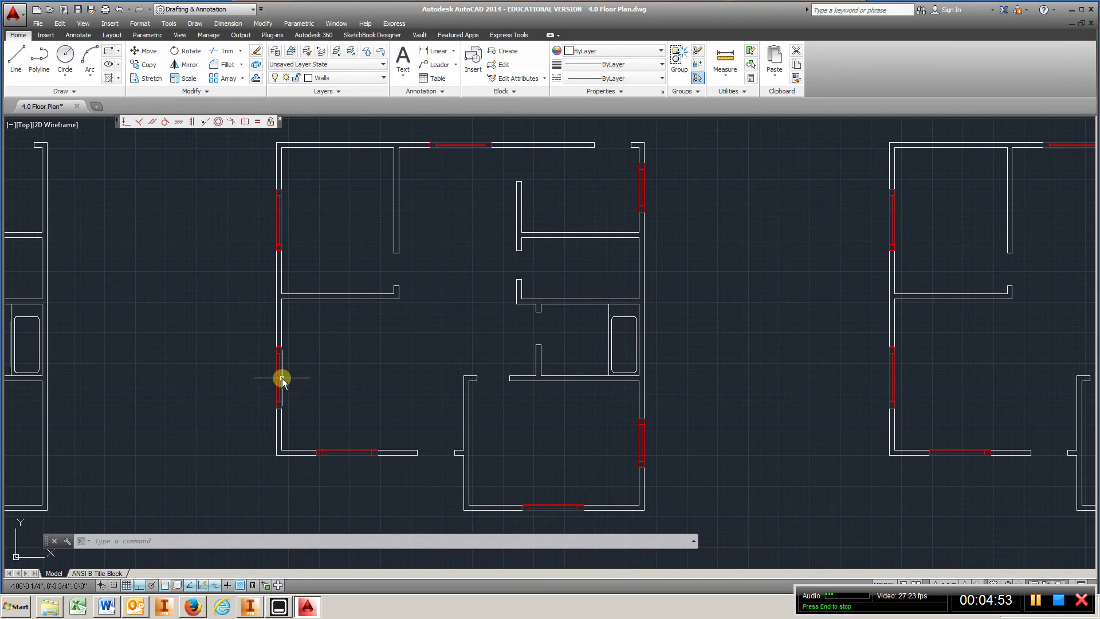
pyautogui.scroll(2, 294, 398)
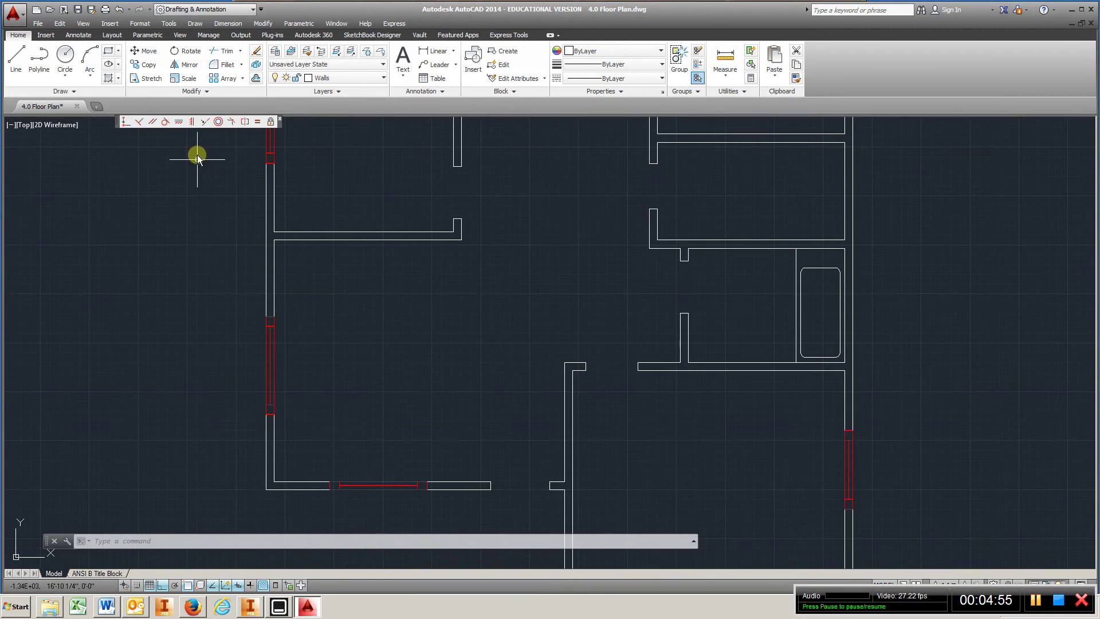
pyautogui.click(152, 64)
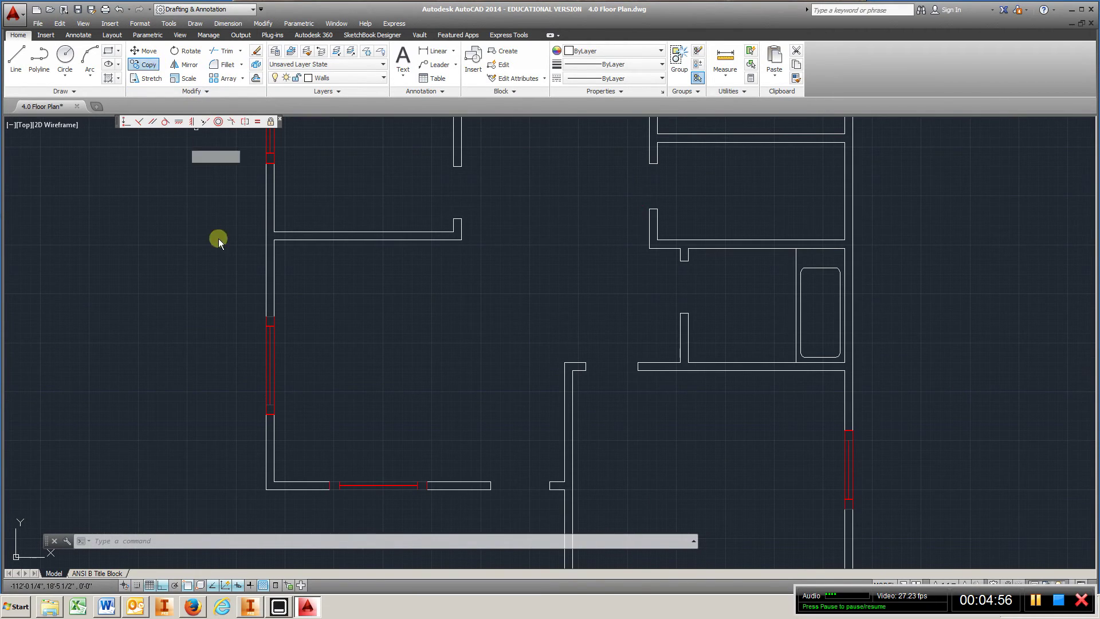
pyautogui.click(283, 323)
pyautogui.click(254, 411)
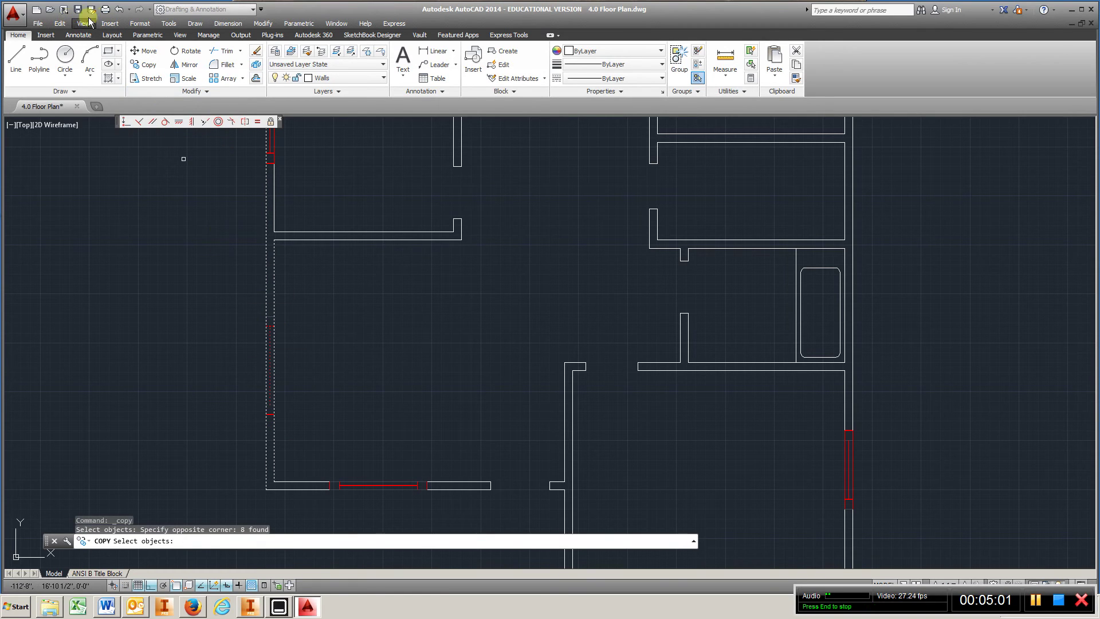
pyautogui.click(121, 10)
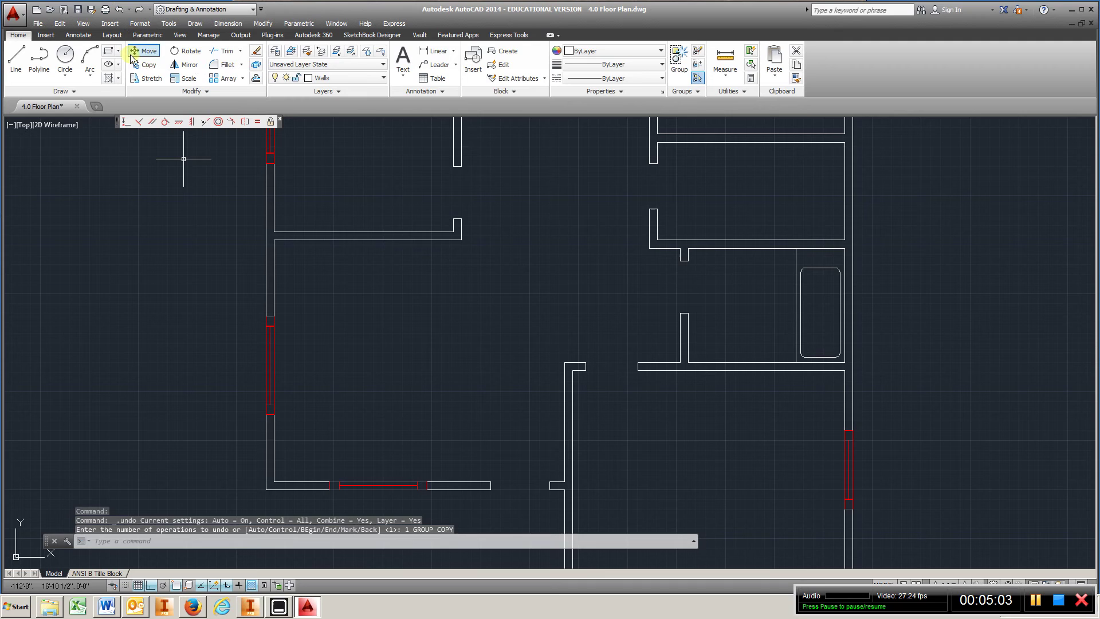
# - Copy the five red window lines into the room of the middle plan
pyautogui.scroll(4, 278, 396)
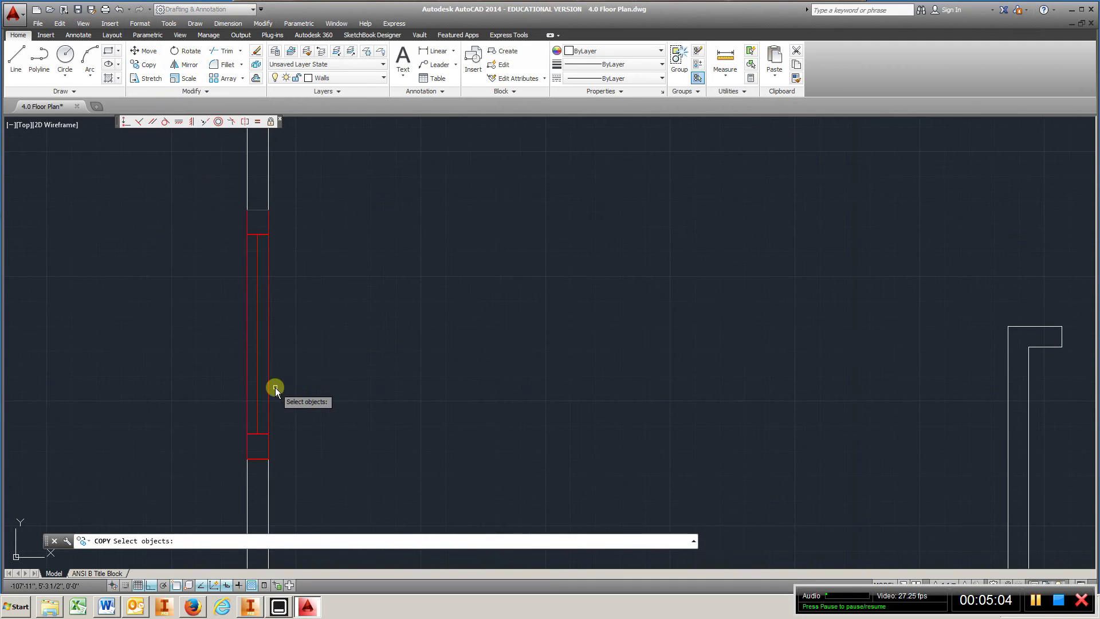
pyautogui.click(253, 446)
pyautogui.click(255, 436)
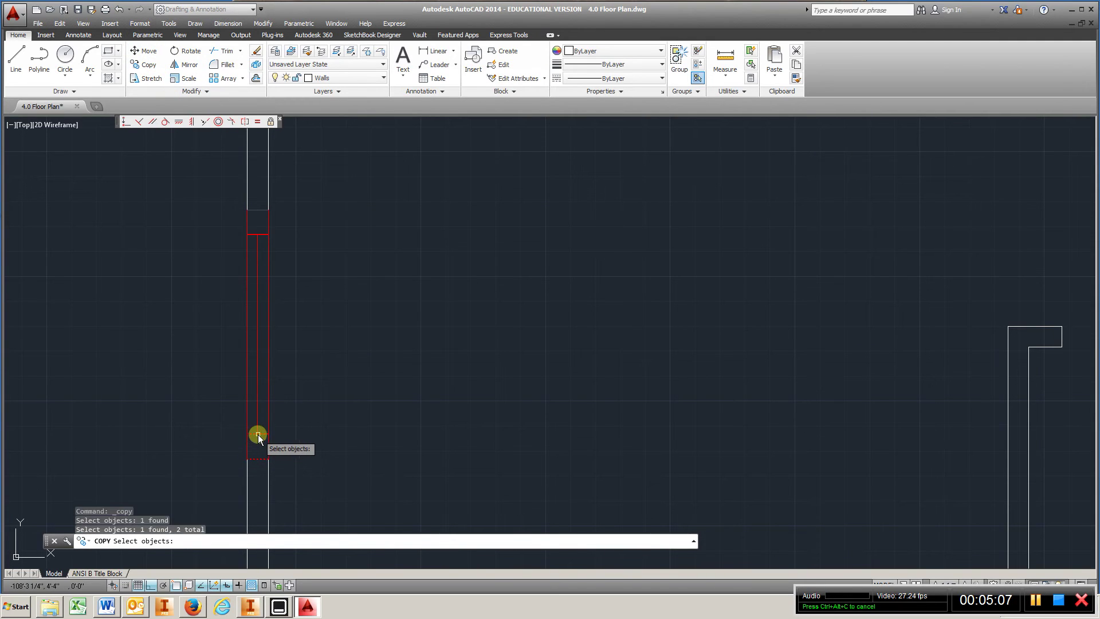
pyautogui.click(258, 429)
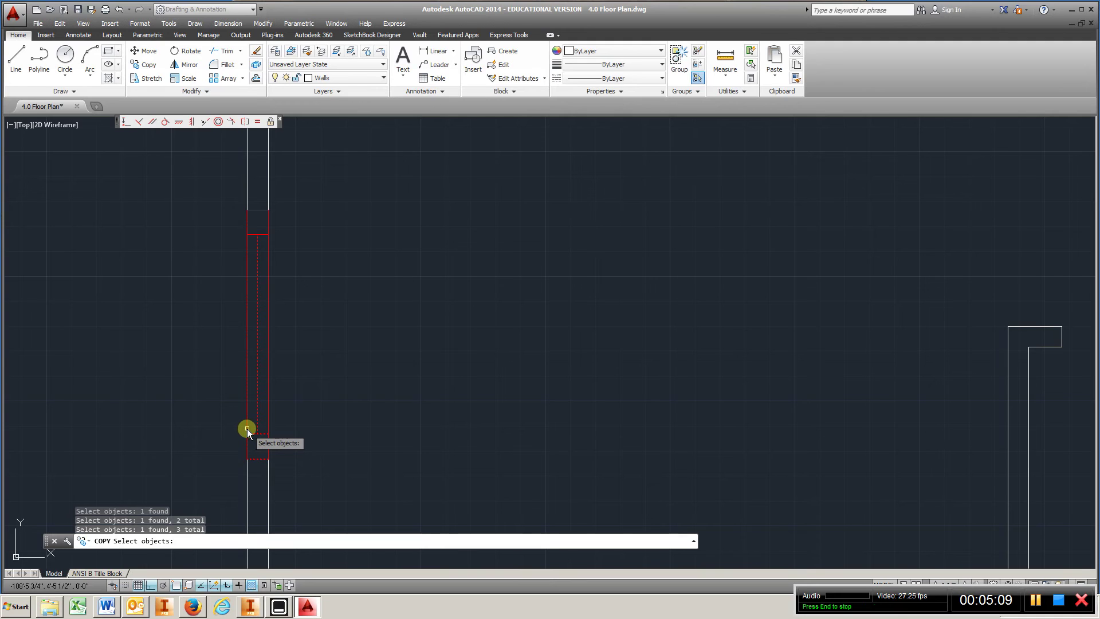
pyautogui.click(246, 428)
pyautogui.click(269, 423)
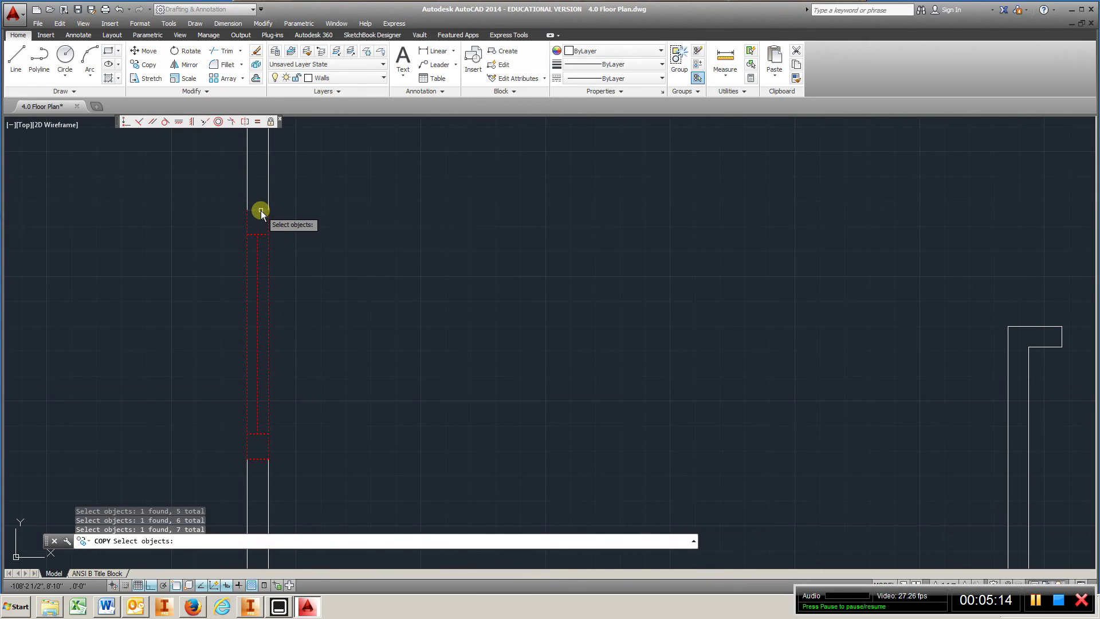
pyautogui.press('Return')
pyautogui.click(329, 295)
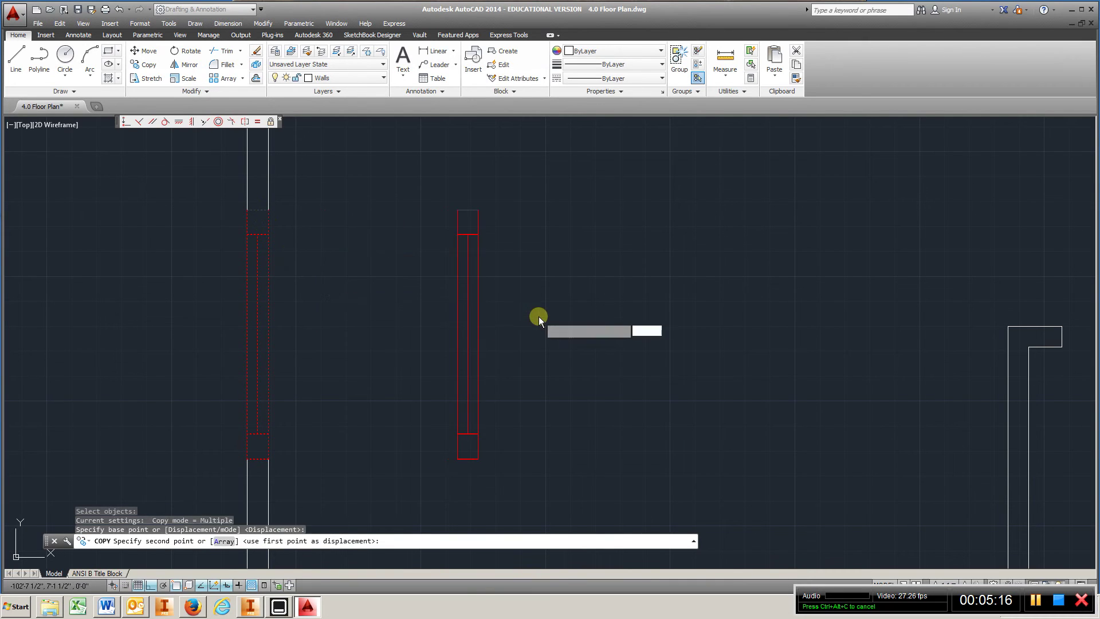
pyautogui.click(538, 316)
pyautogui.press('Escape')
pyautogui.scroll(-6, 440, 291)
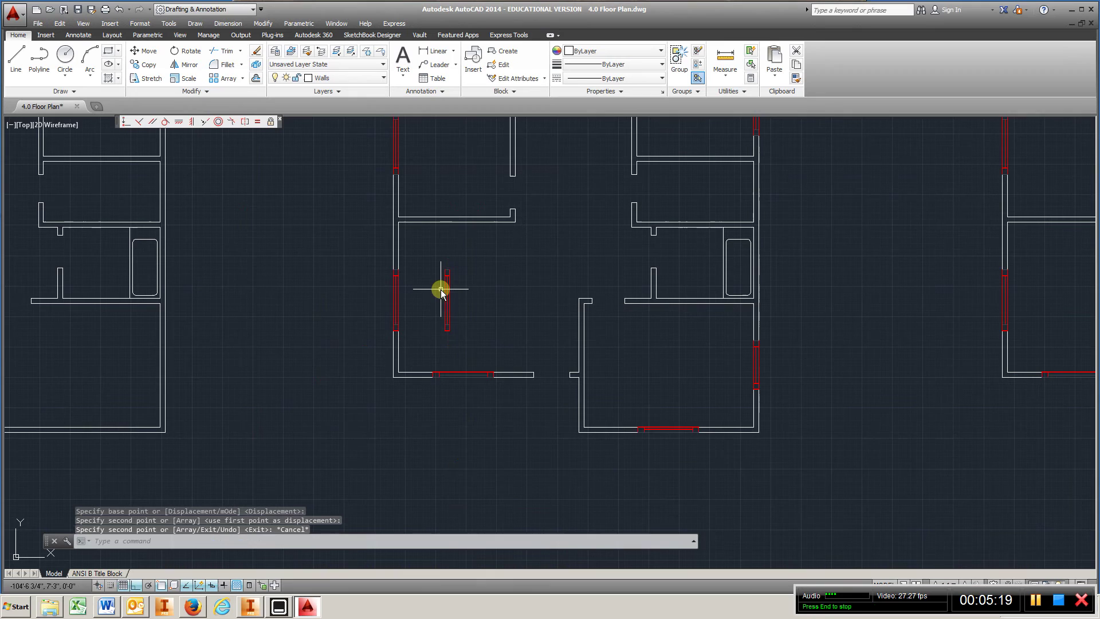
# - Rotate the copied red window 270° so it lies horizontally in the room
pyautogui.click(182, 51)
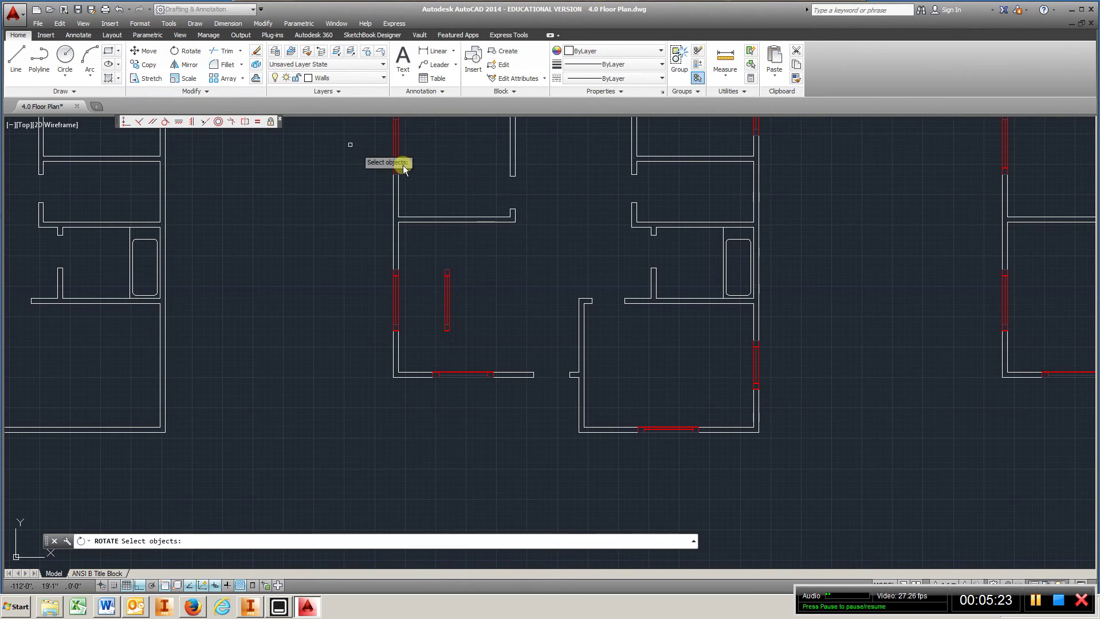
pyautogui.click(486, 257)
pyautogui.click(436, 338)
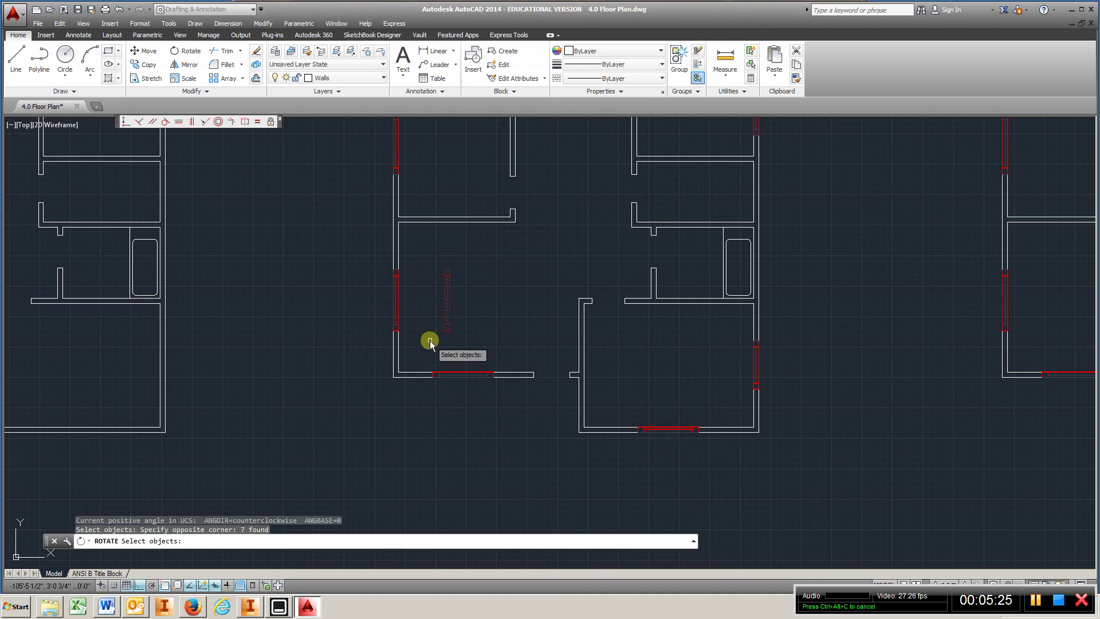
pyautogui.press('Return')
pyautogui.click(441, 333)
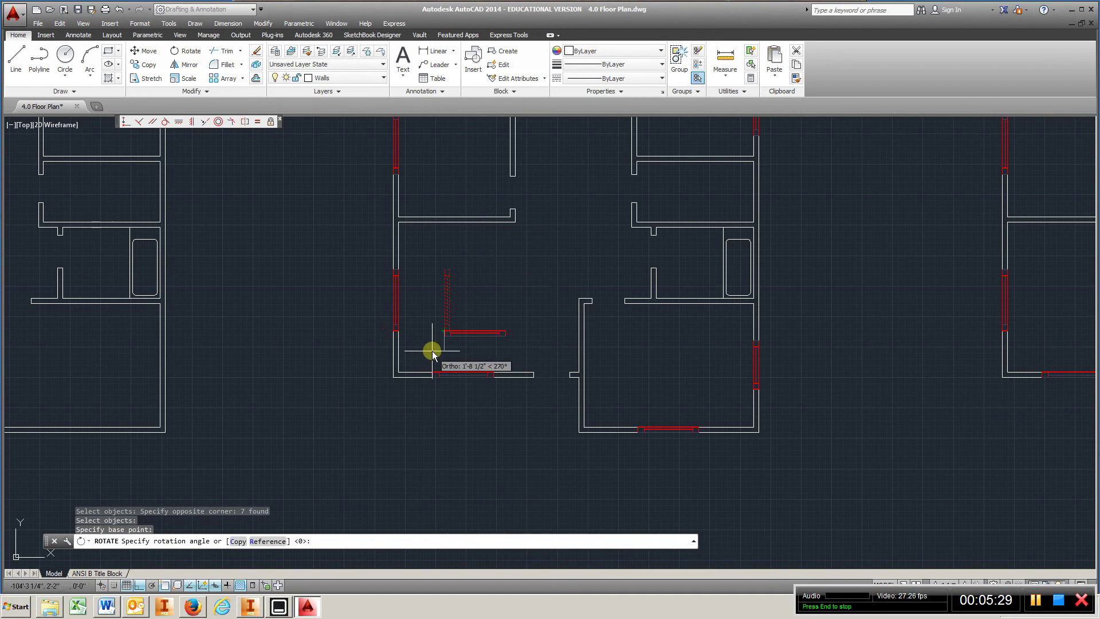
pyautogui.click(431, 351)
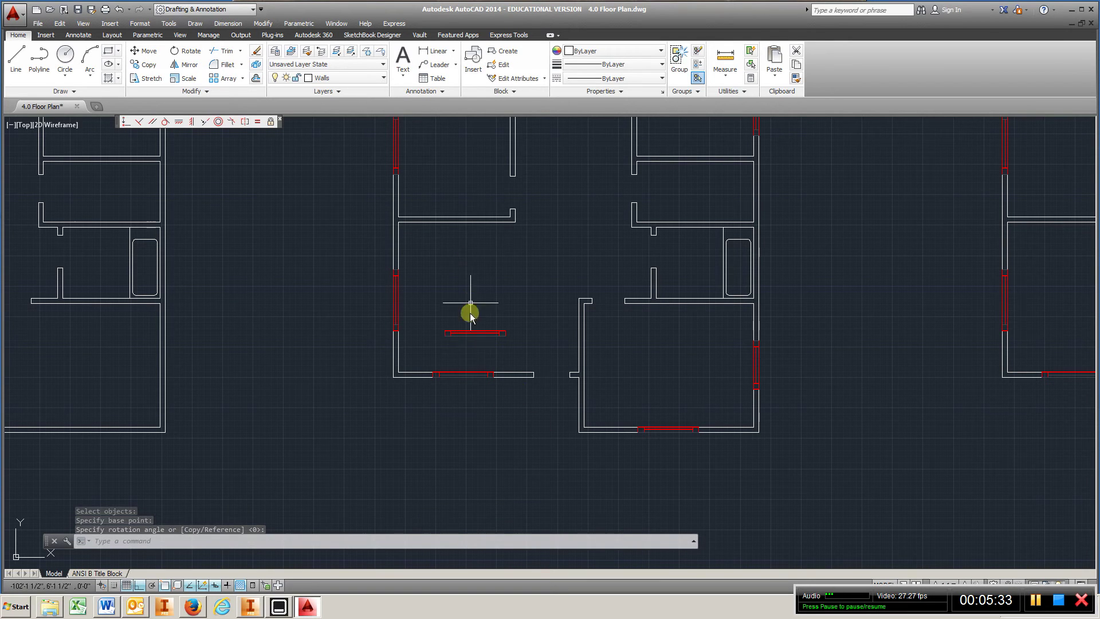
pyautogui.moveTo(604, 307); pyautogui.dragTo(567, 314, button='middle')
pyautogui.scroll(-2, 361, 346)
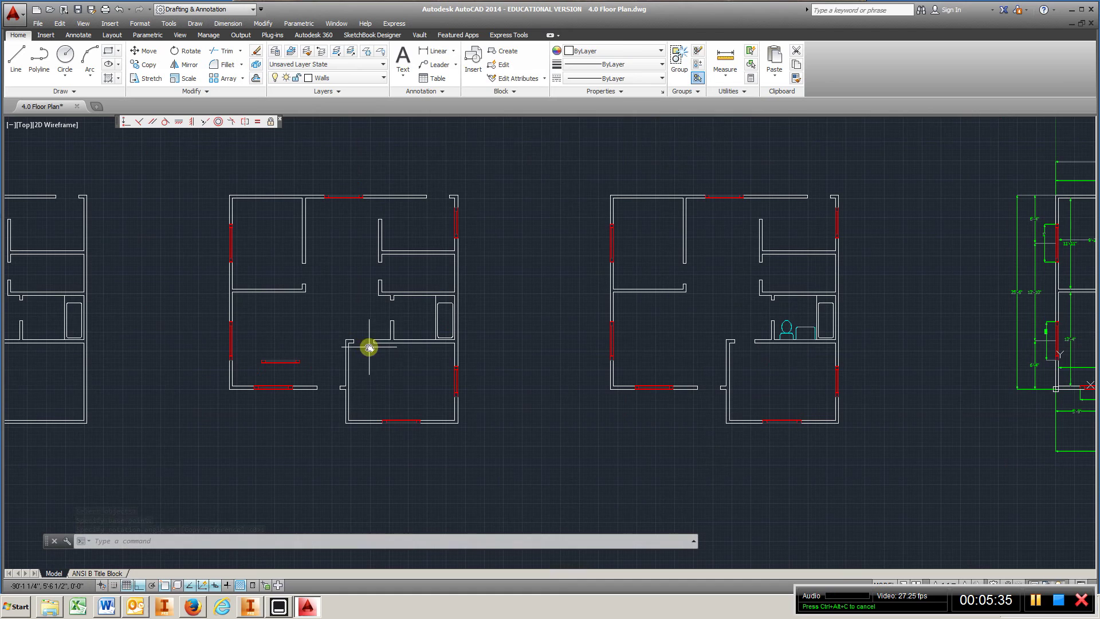
pyautogui.scroll(2, 827, 344)
pyautogui.scroll(2, 827, 344)
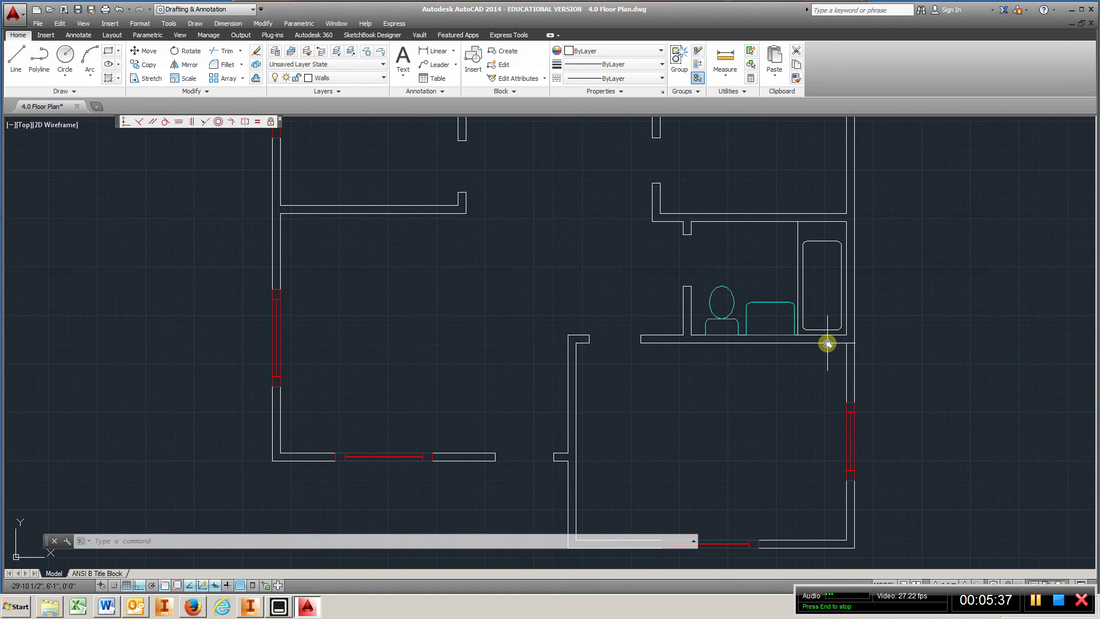
pyautogui.scroll(2, 827, 343)
pyautogui.moveTo(795, 338); pyautogui.dragTo(619, 365, button='middle')
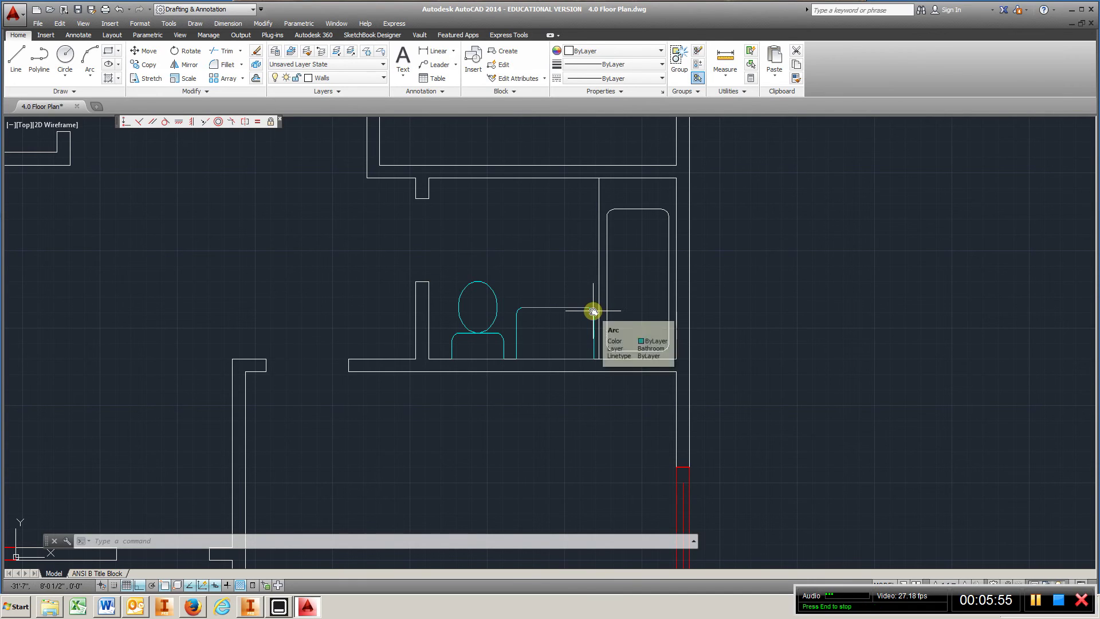
pyautogui.click(454, 50)
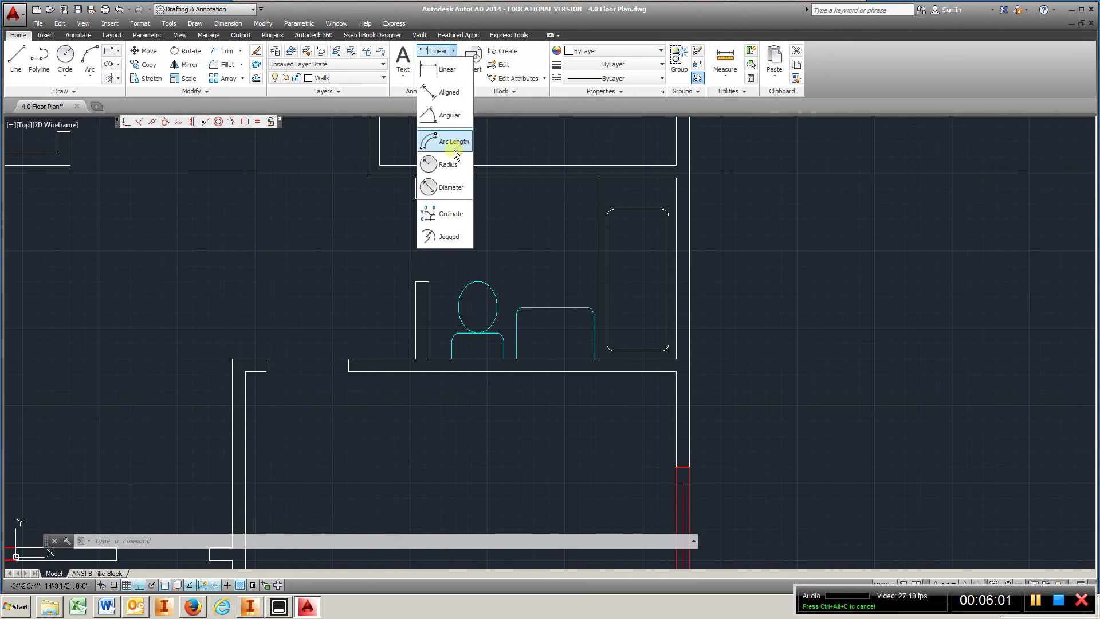
pyautogui.click(456, 166)
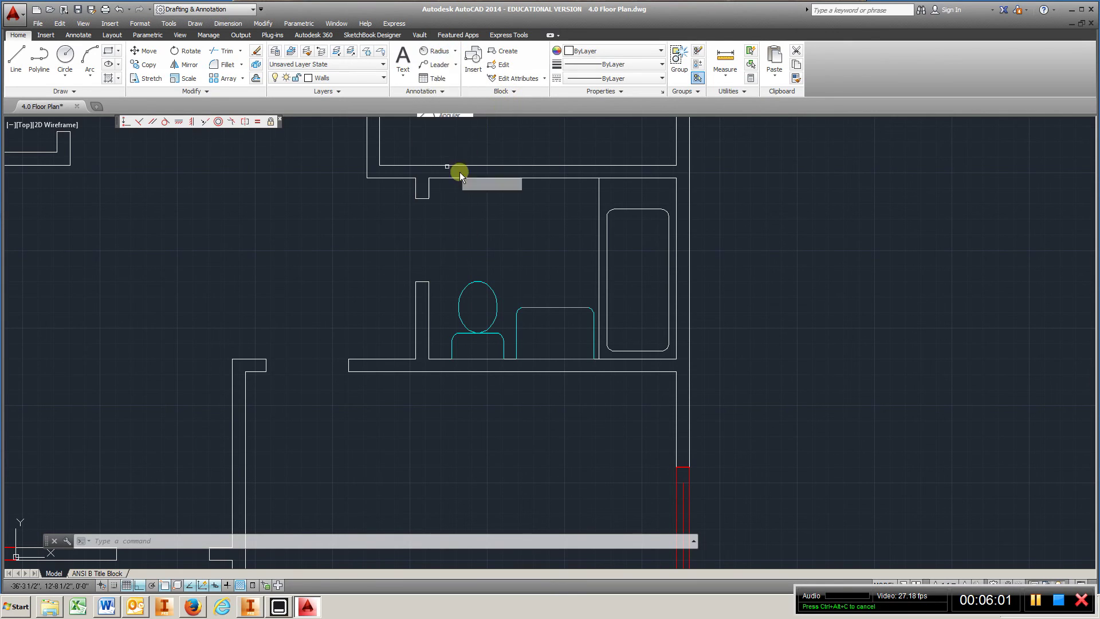
pyautogui.click(519, 311)
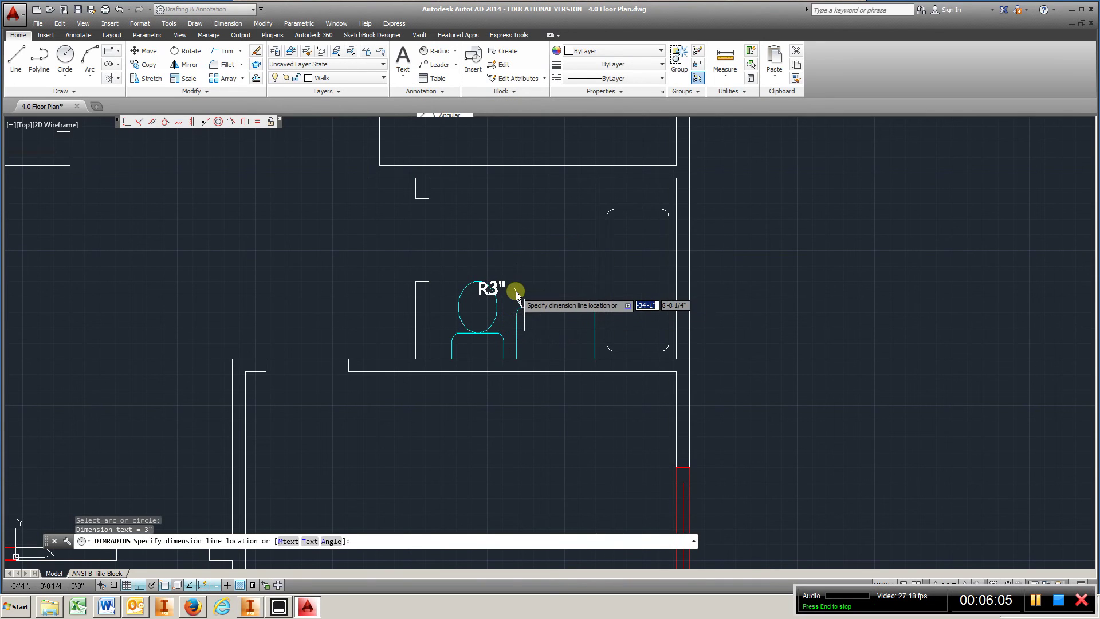
pyautogui.press('Escape')
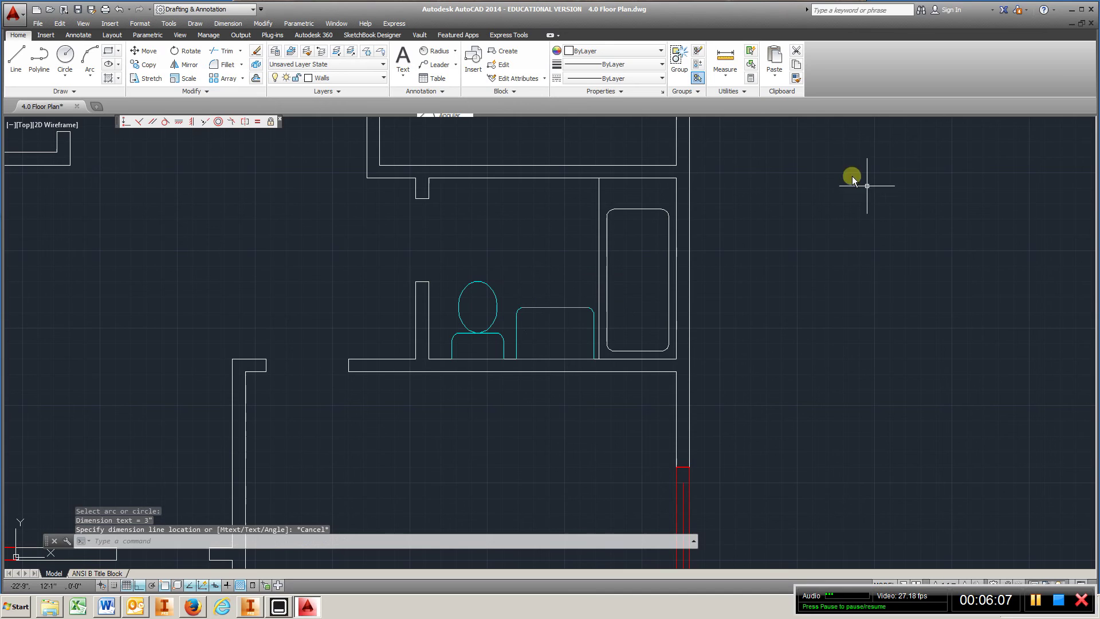
pyautogui.scroll(-2, 526, 246)
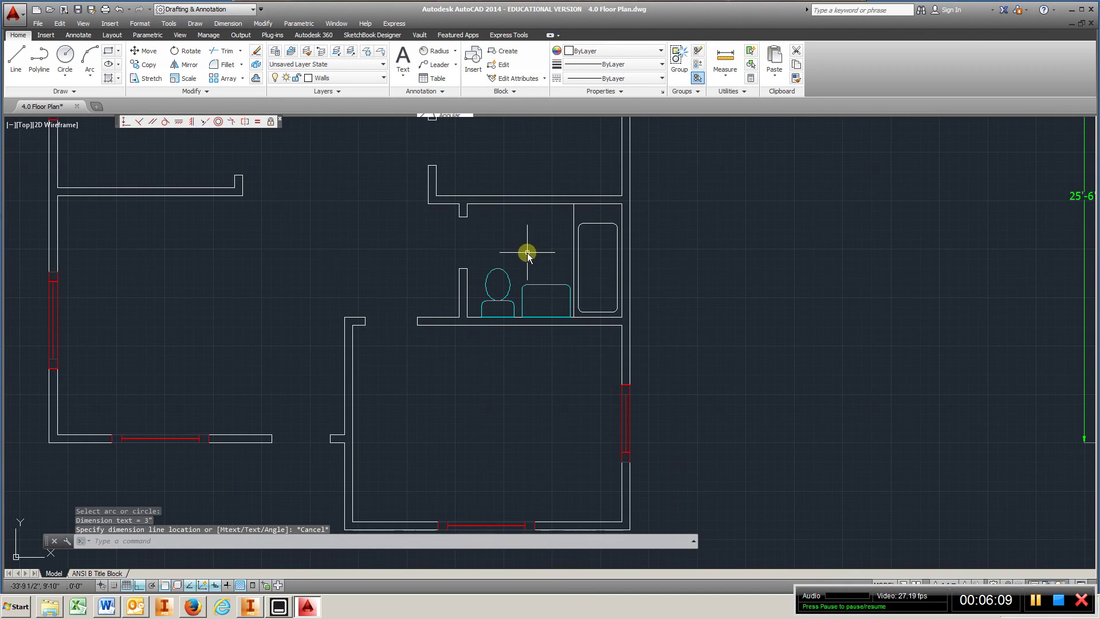
pyautogui.scroll(2, 525, 258)
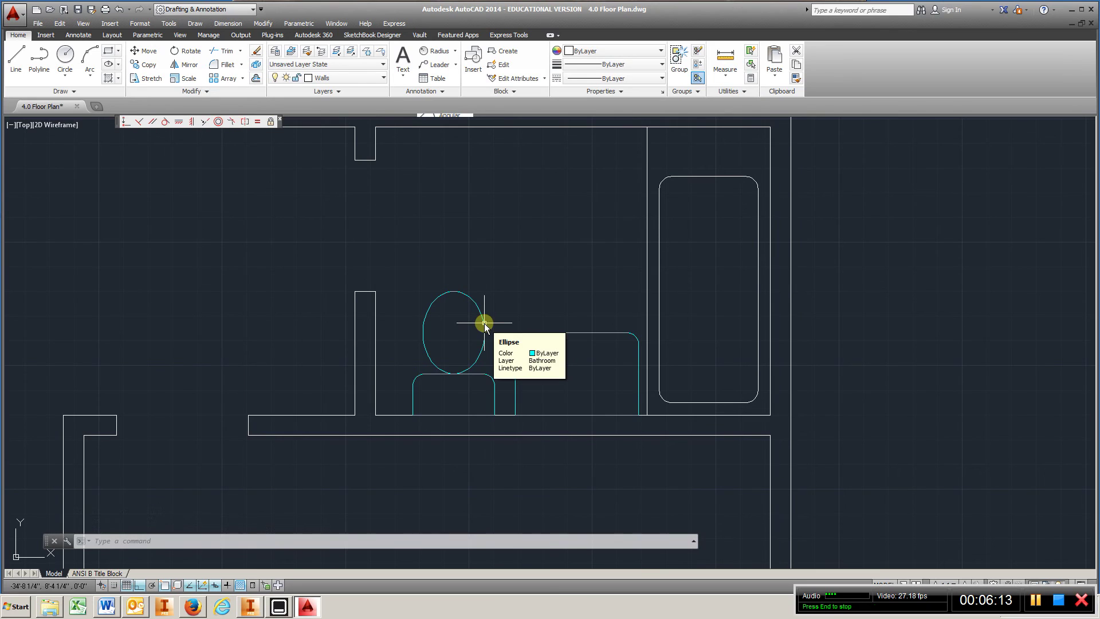
pyautogui.click(110, 66)
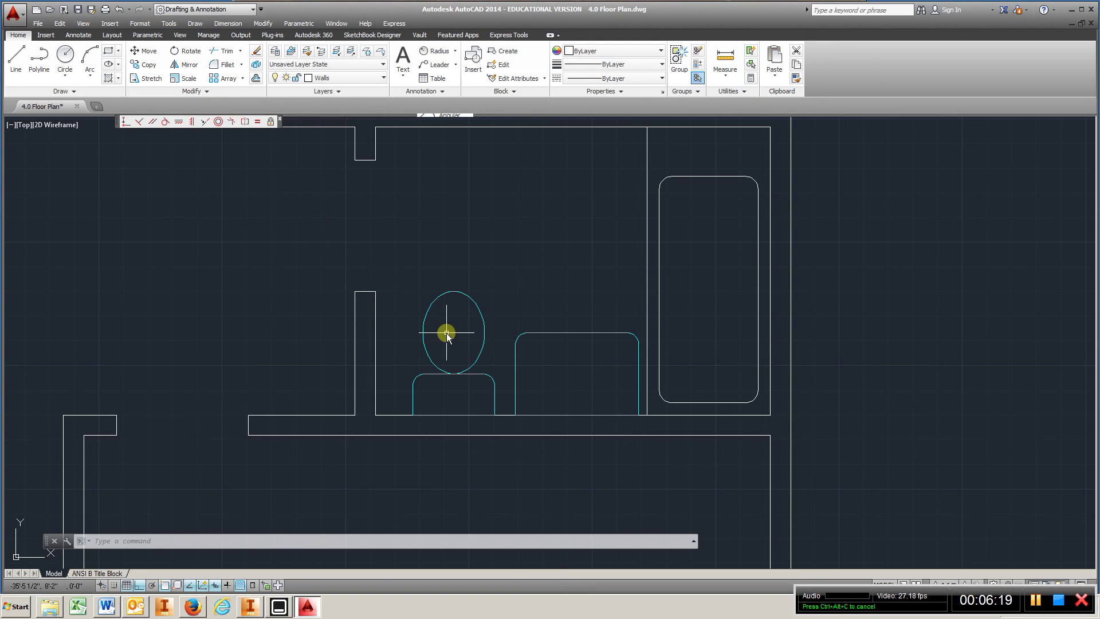
pyautogui.scroll(-8, 423, 342)
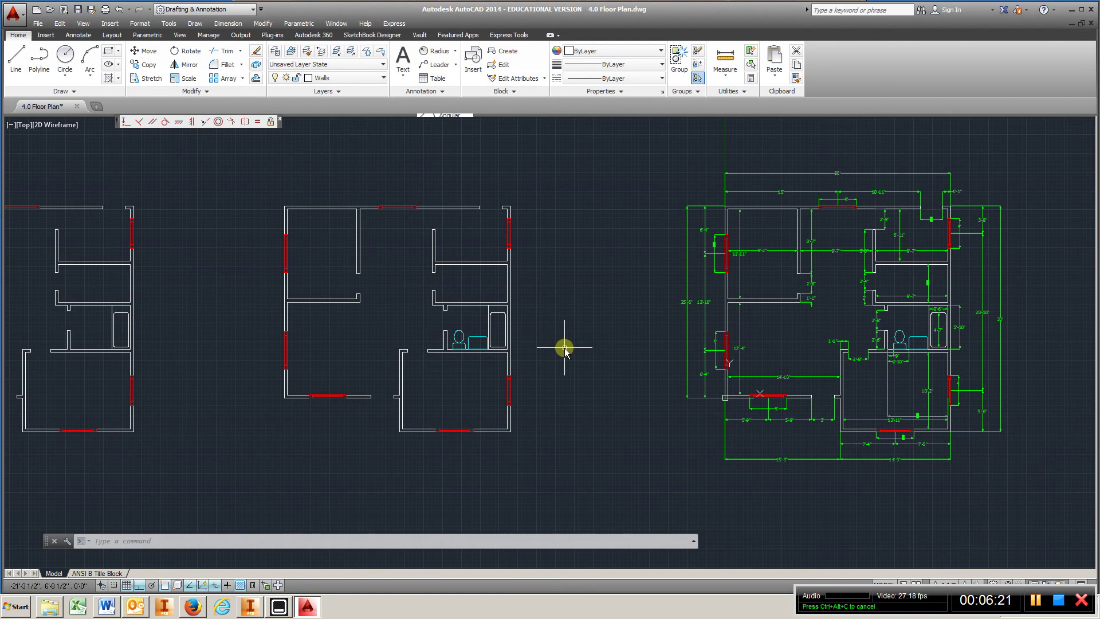
pyautogui.moveTo(565, 344)
pyautogui.mouseDown(button='middle')
pyautogui.moveTo(258, 349)
pyautogui.moveTo(286, 327)
pyautogui.mouseUp(button='middle')
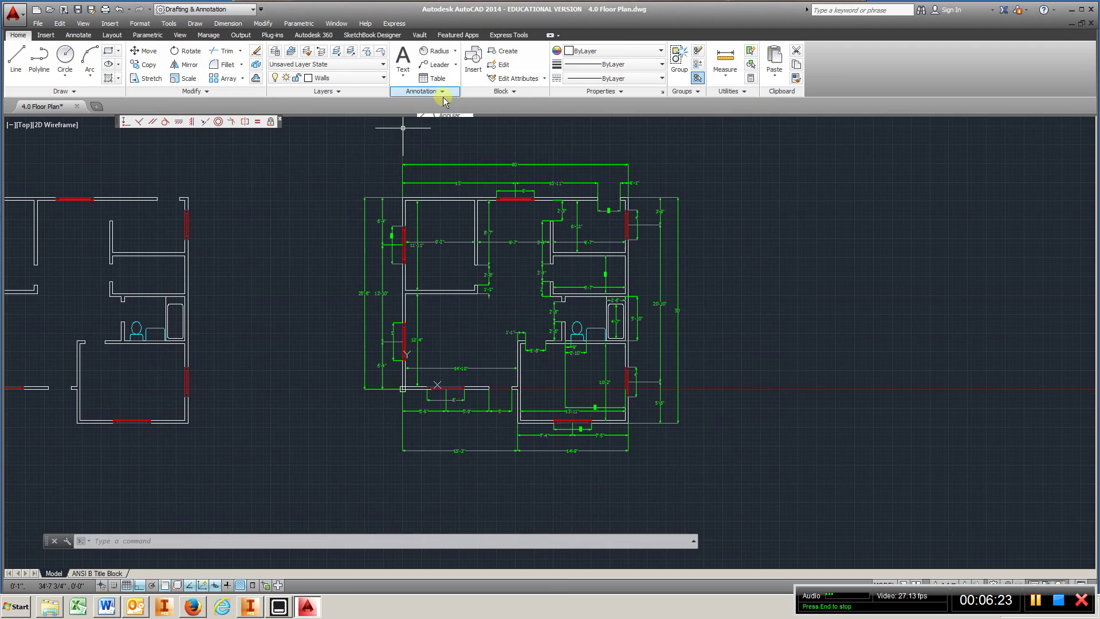
pyautogui.scroll(2, 715, 334)
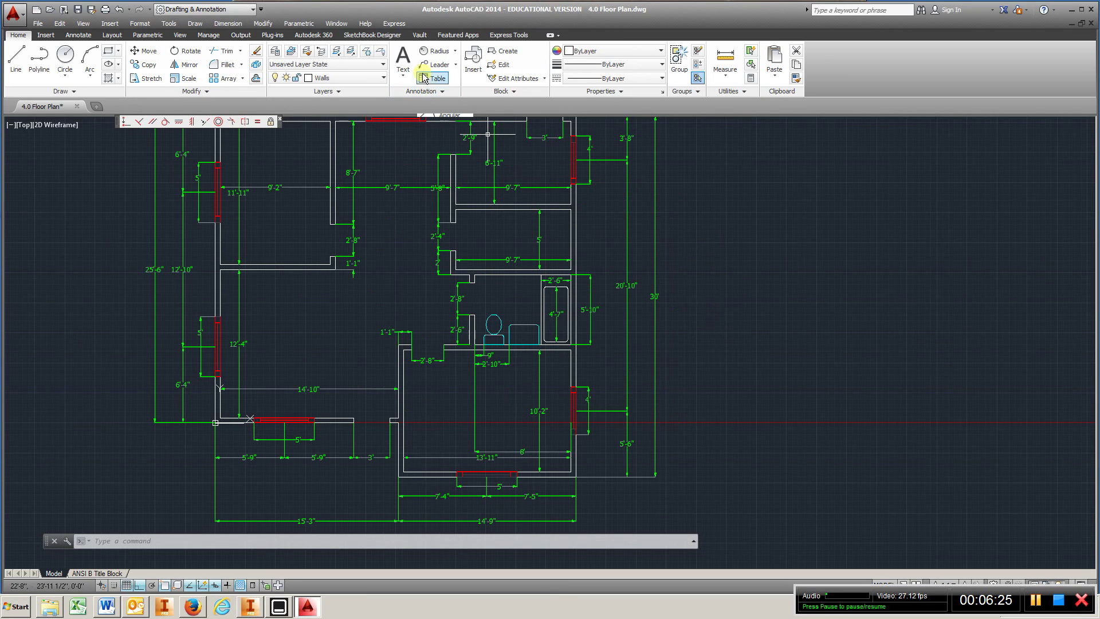
pyautogui.click(383, 79)
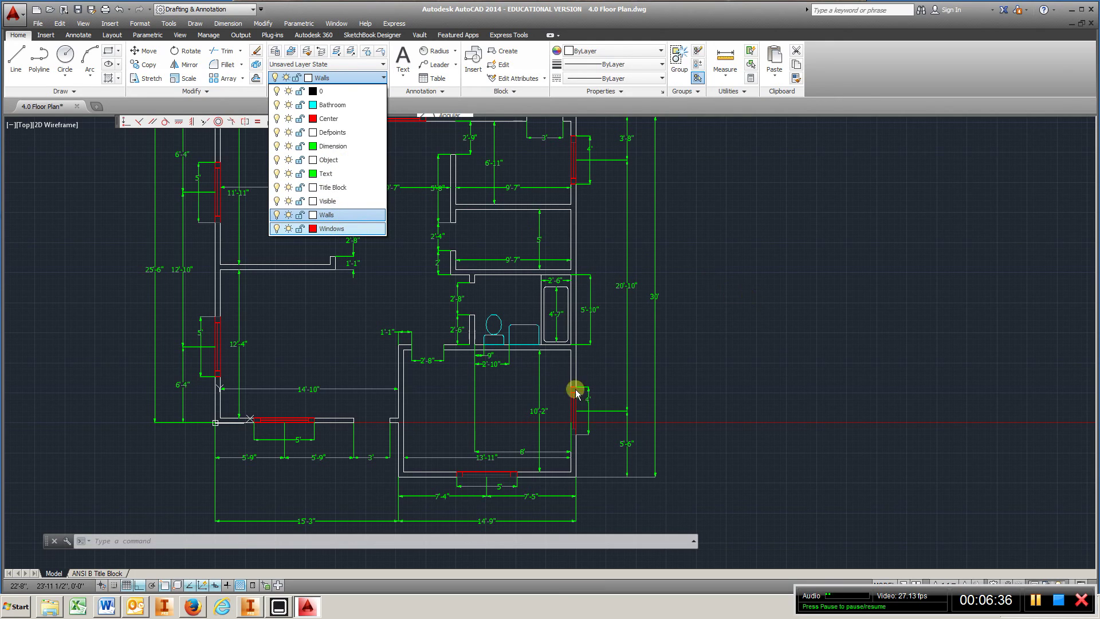
pyautogui.click(667, 284)
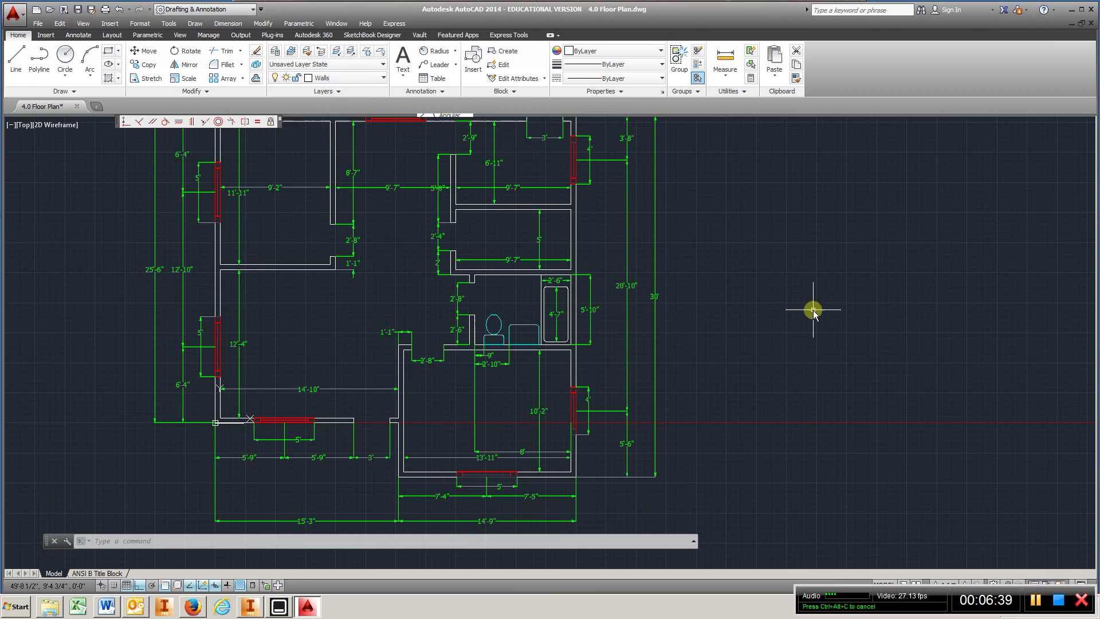
pyautogui.scroll(-2, 813, 310)
pyautogui.scroll(4, 546, 226)
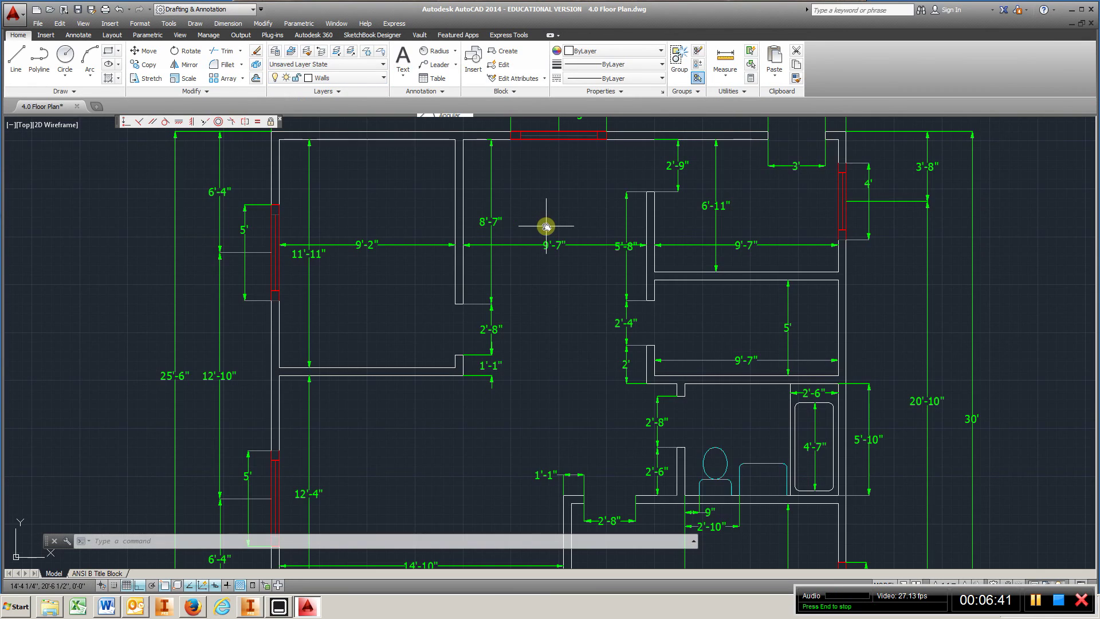
pyautogui.scroll(-1, 546, 227)
pyautogui.scroll(-1, 545, 226)
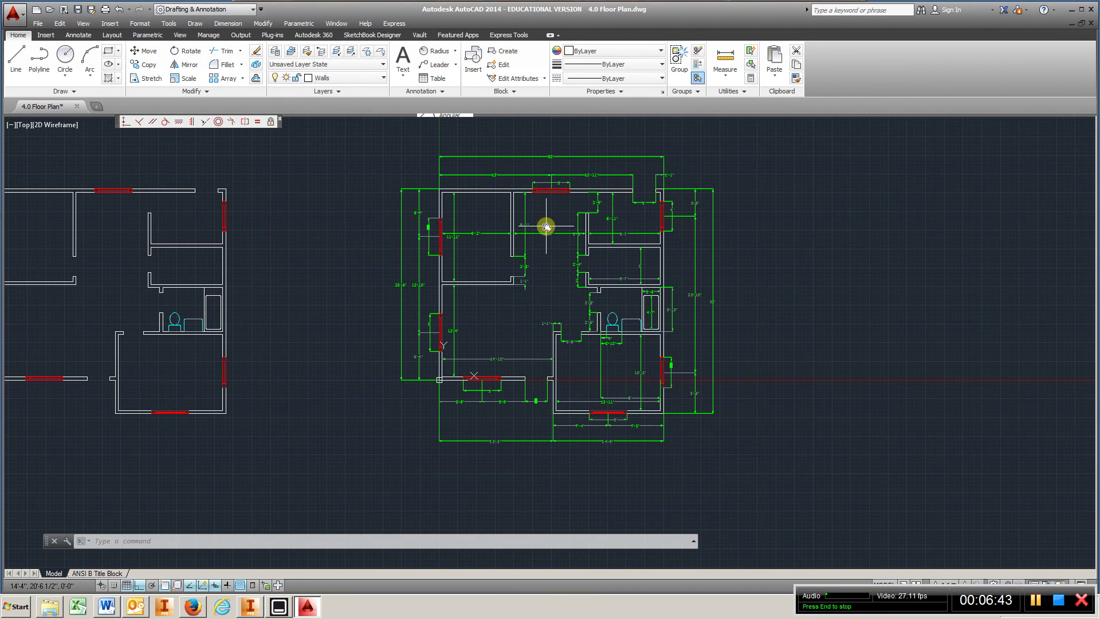
pyautogui.scroll(2, 491, 241)
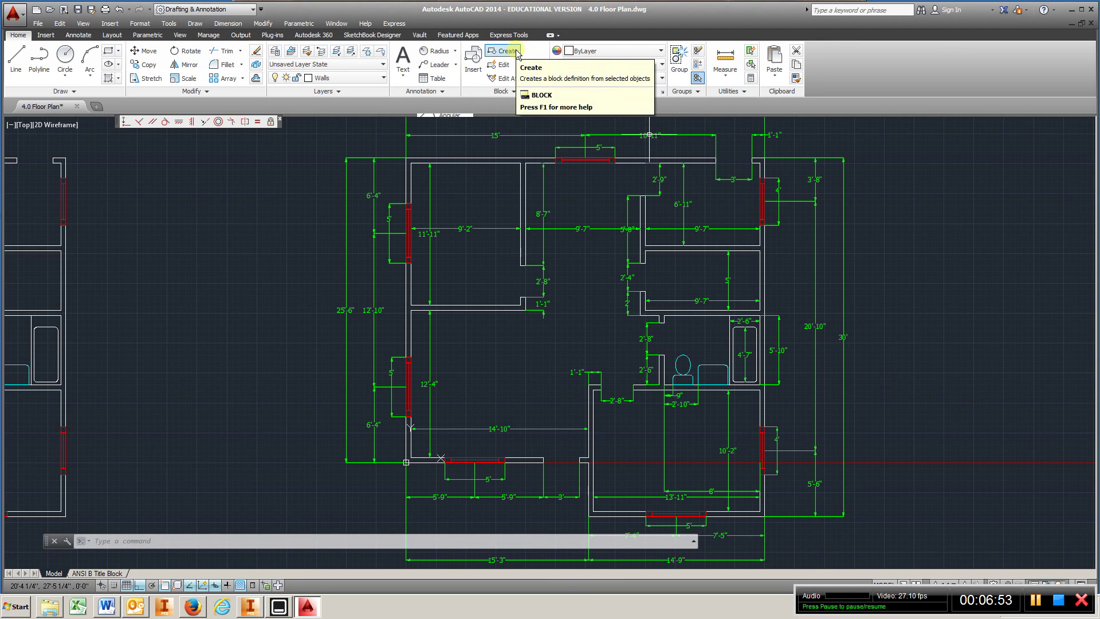
# - Switch to the ANSI B Title Block layout, showing the dimensioned floor plan inside its border
pyautogui.click(106, 574)
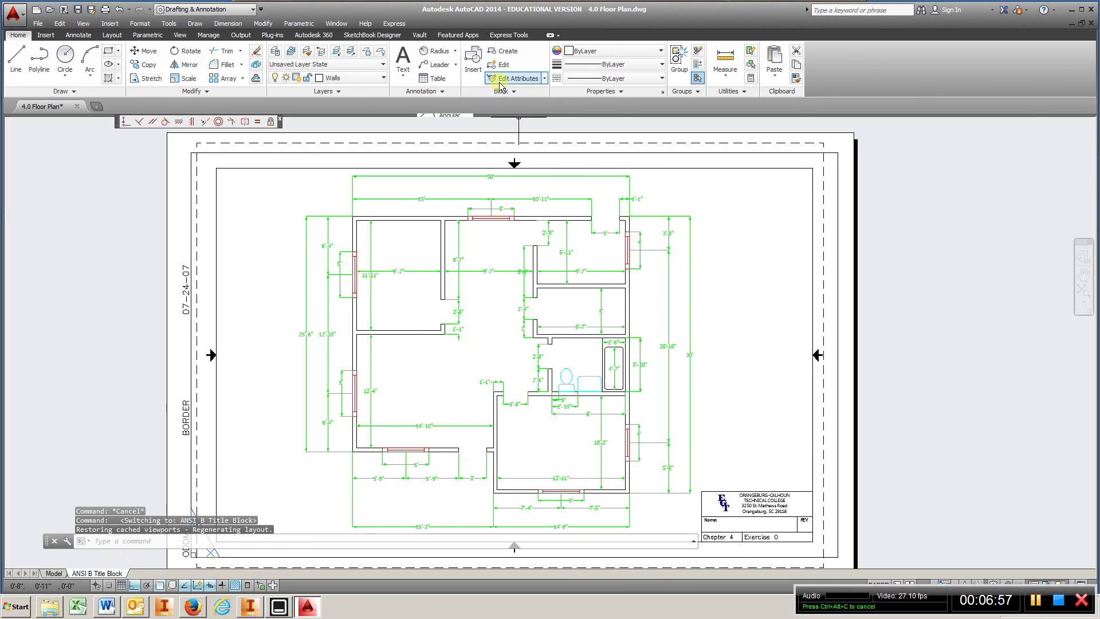